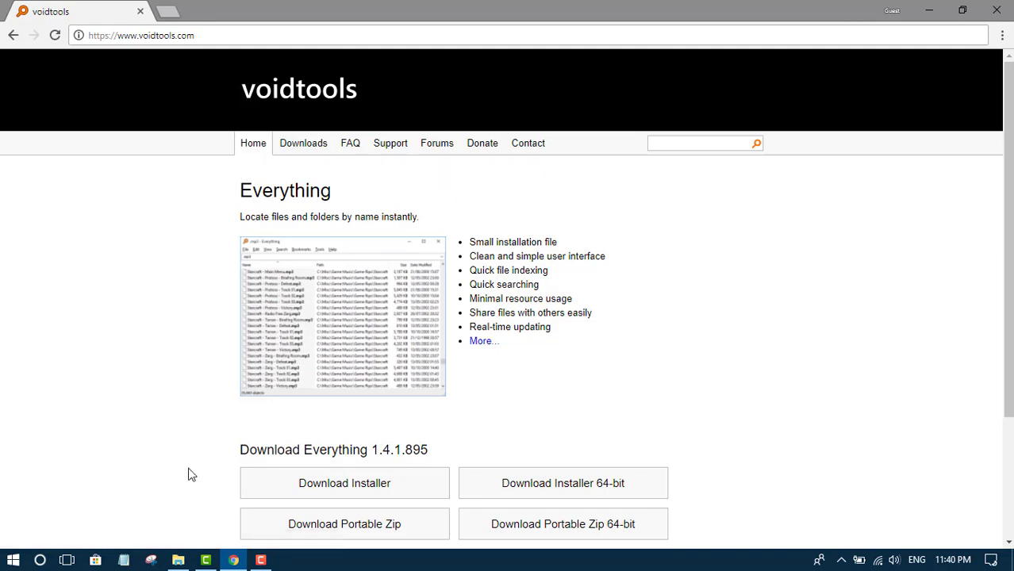
# Step: Switch to File Explorer and search This PC for "anki"
pyautogui.moveTo(186, 563)
pyautogui.click(180, 560)
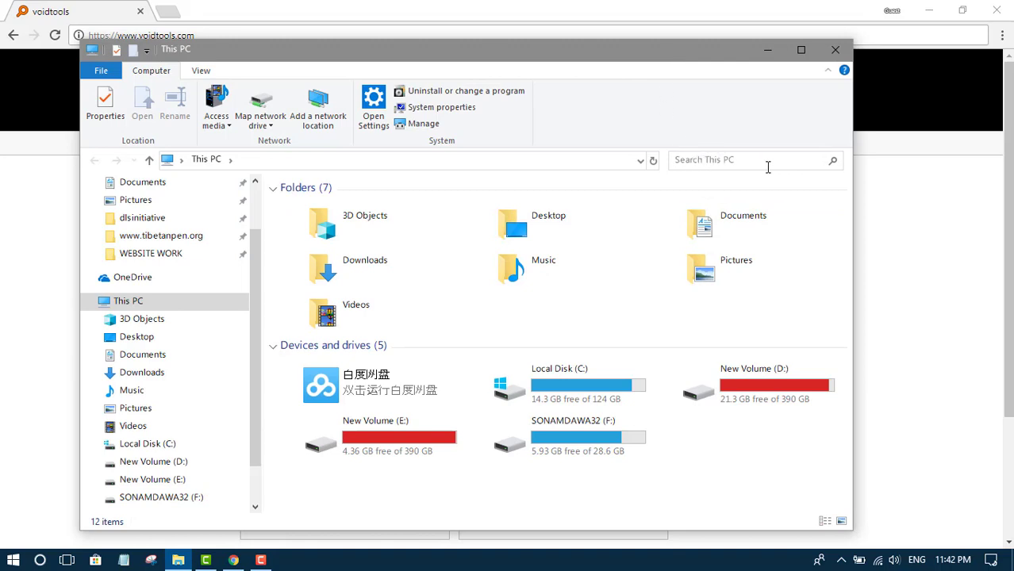
pyautogui.click(713, 161)
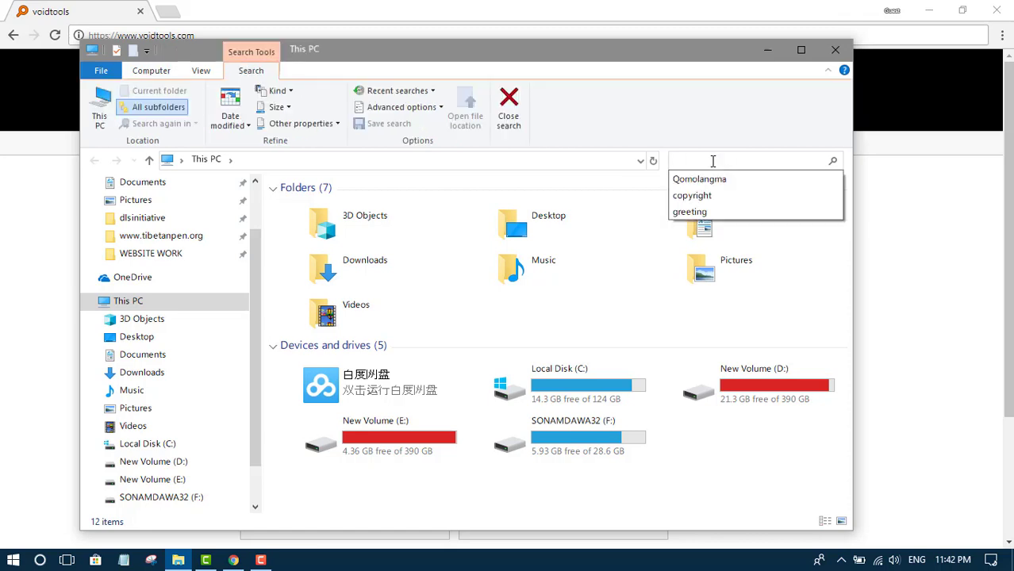
pyautogui.write('anki')
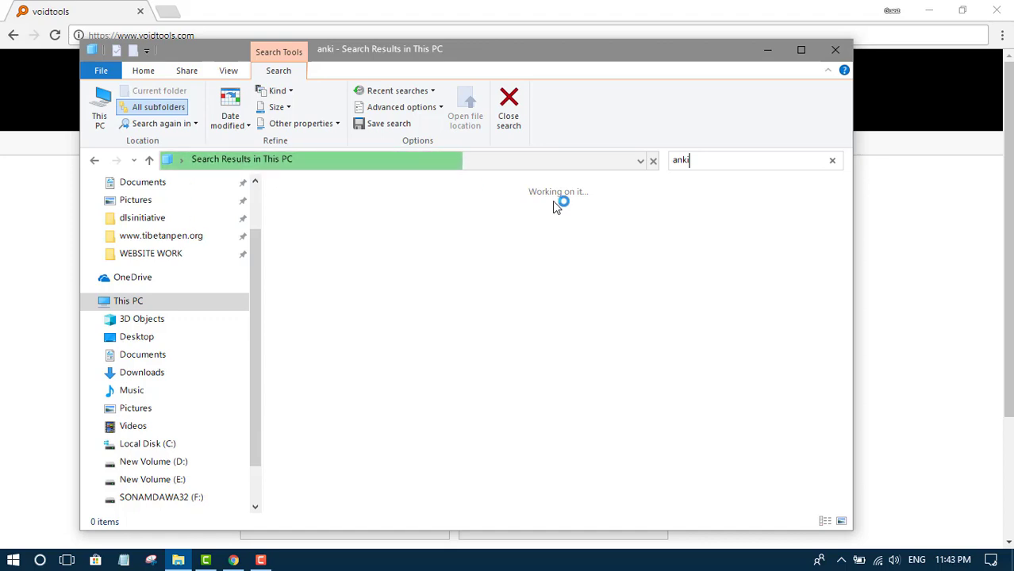
# Step: Return to the voidtools site in Chrome and open the Downloads page to view the available Everything installers
pyautogui.click(426, 9)
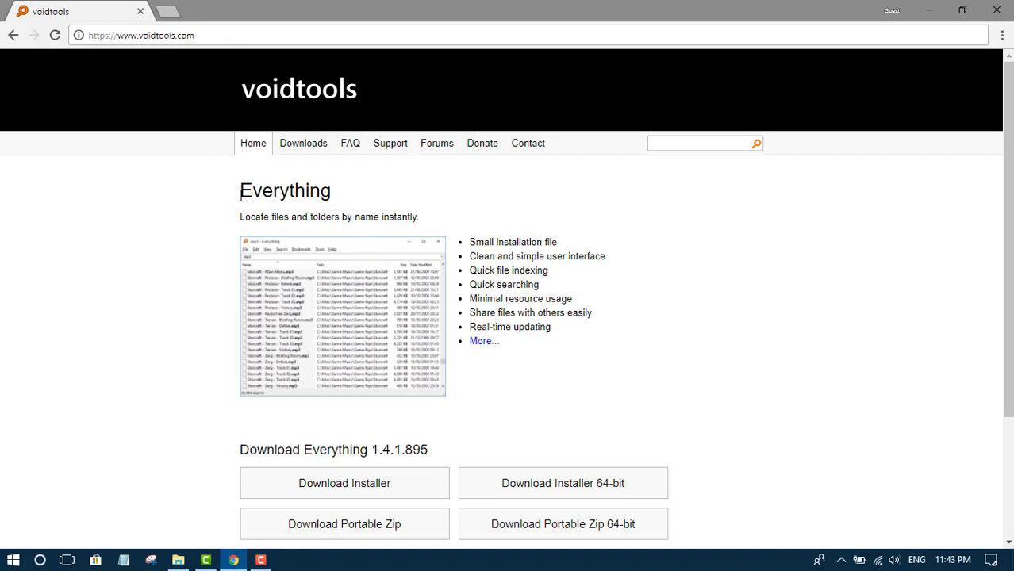
pyautogui.moveTo(241, 195); pyautogui.dragTo(345, 196)
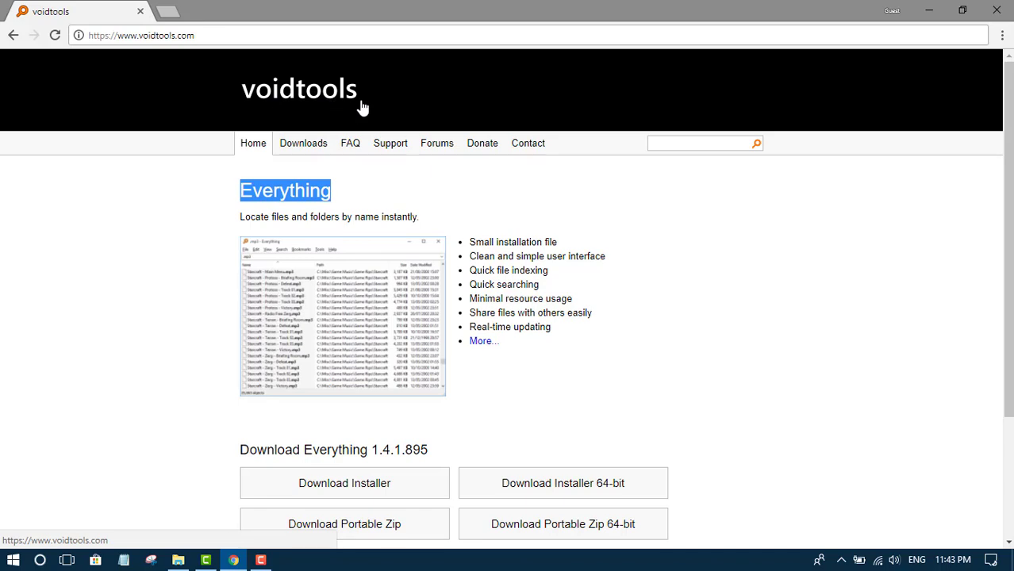
pyautogui.click(305, 151)
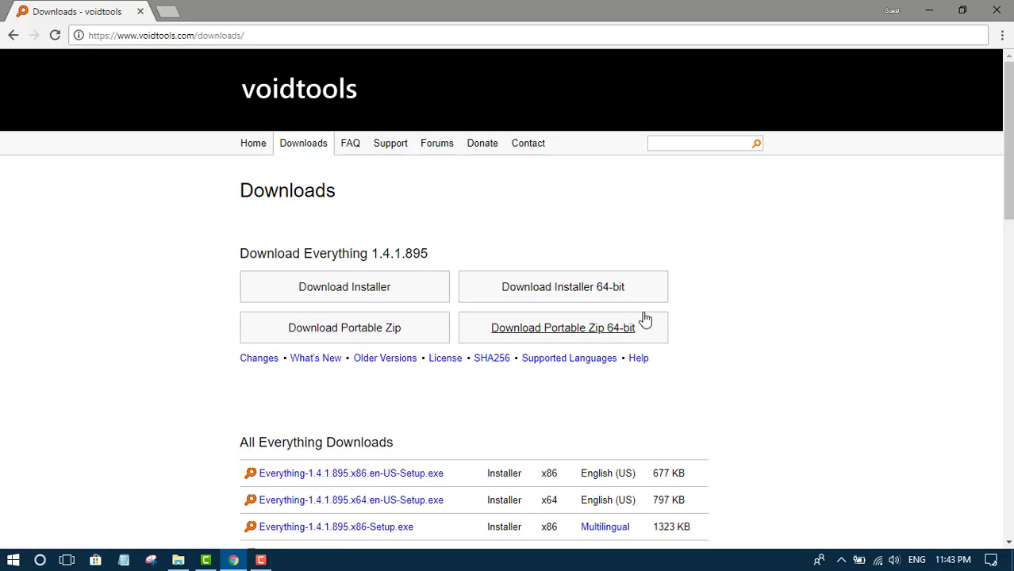
pyautogui.scroll(-1, 645, 319)
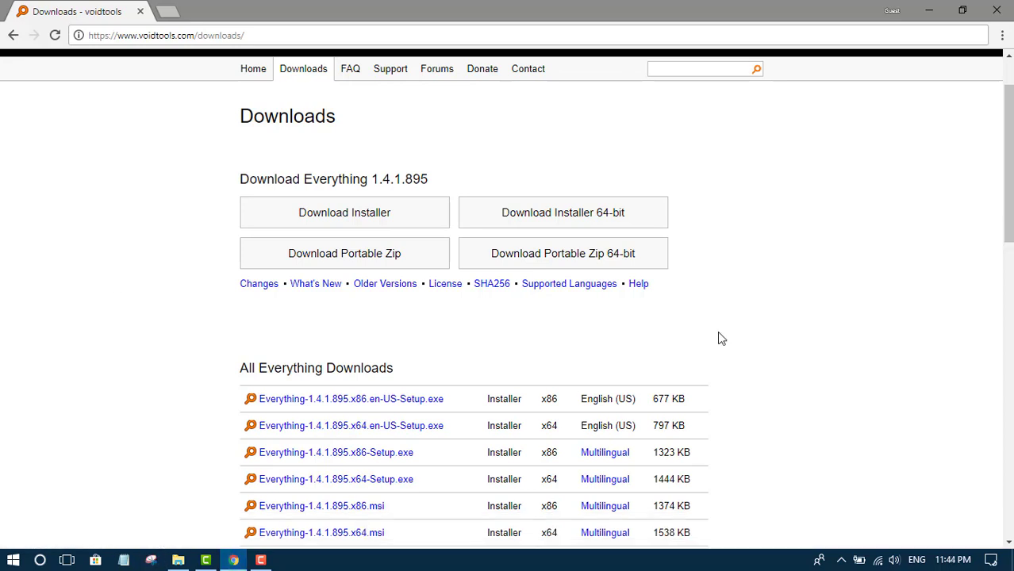
# Step: Locate the downloaded Everything-1.4.1.895.x64-Setup.exe in its folder and run it as administrator
pyautogui.hotkey('ctrl', 'j')
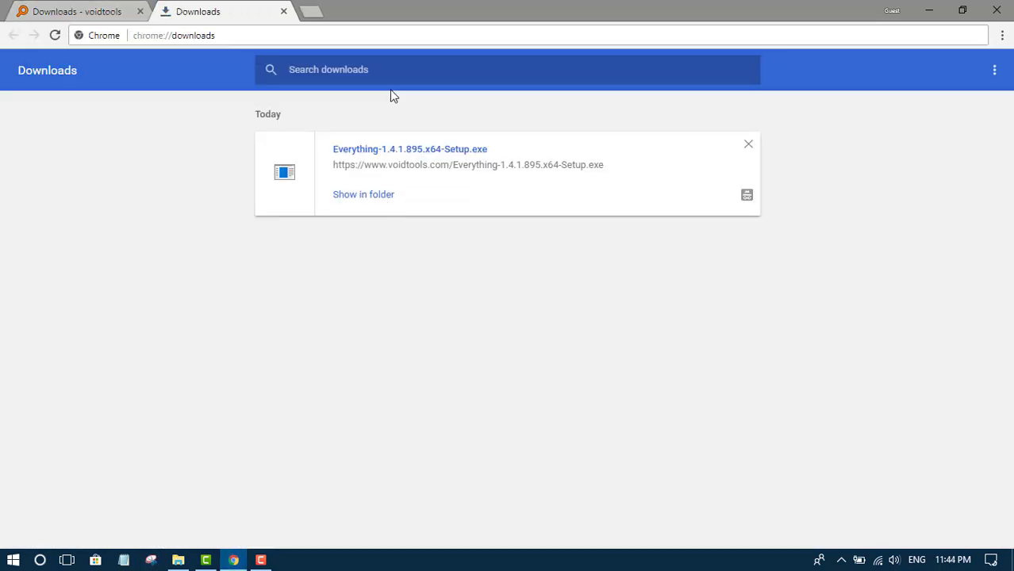
pyautogui.click(382, 203)
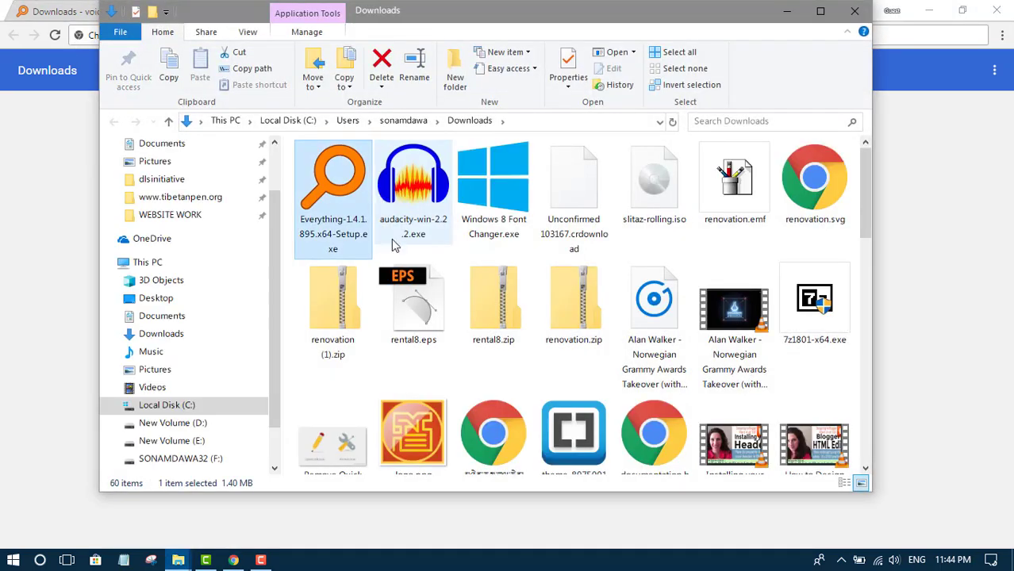
pyautogui.rightClick(334, 182)
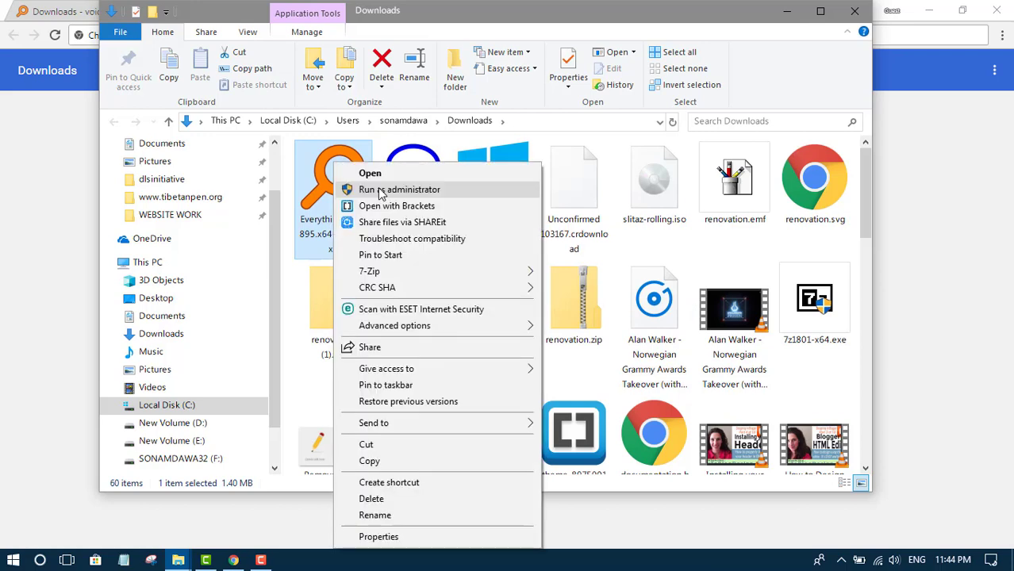
pyautogui.click(380, 190)
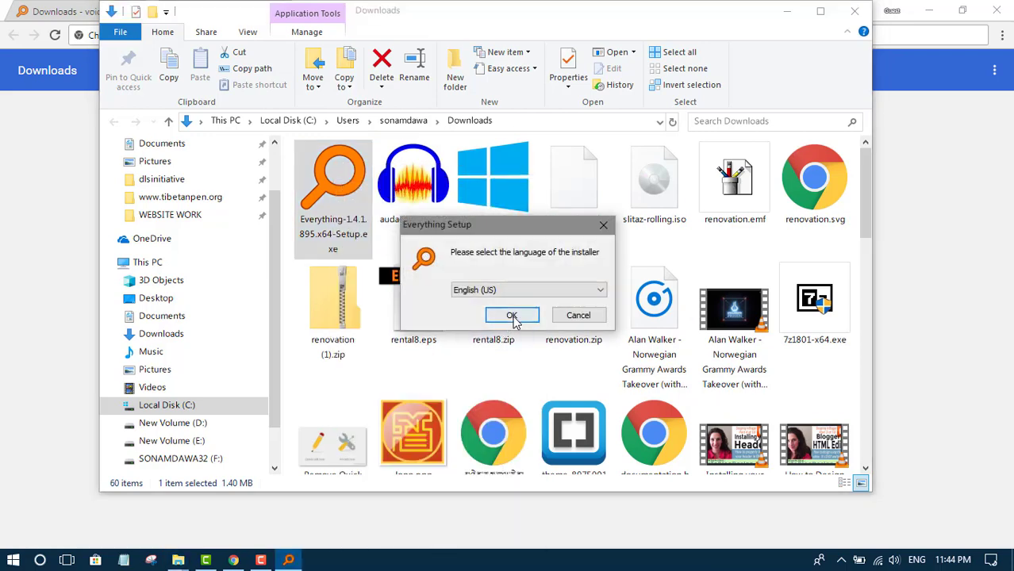
# Step: Install Everything in English (US), accepting the license, the default folder and the default options, and finish with Run Everything enabled
pyautogui.click(512, 317)
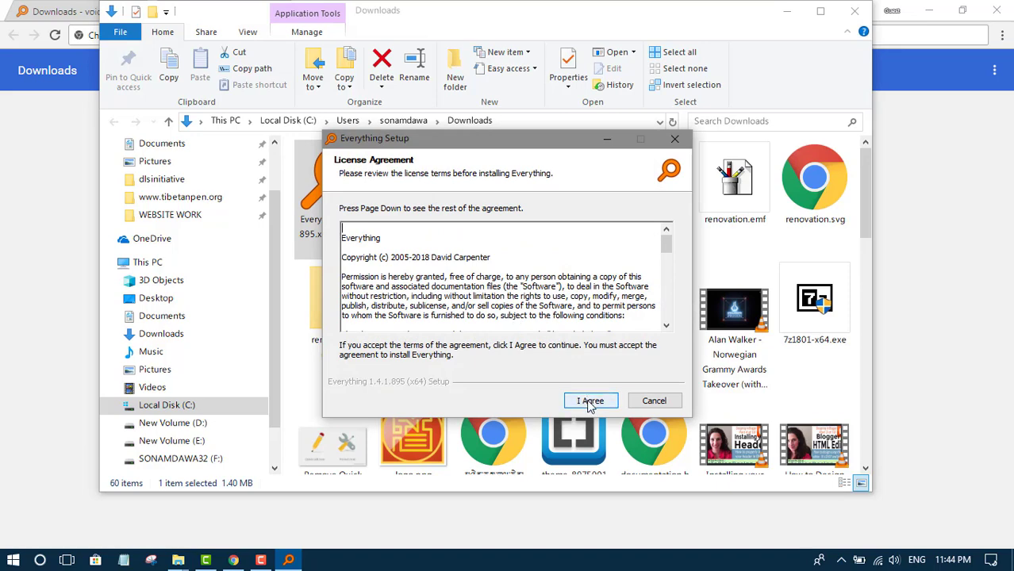
pyautogui.click(590, 400)
pyautogui.click(787, 11)
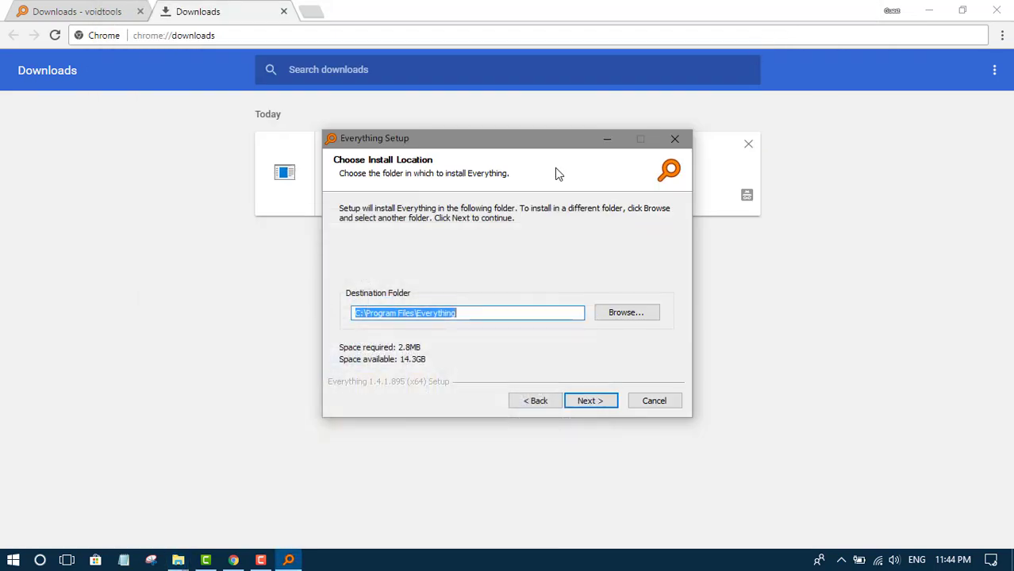
pyautogui.click(586, 402)
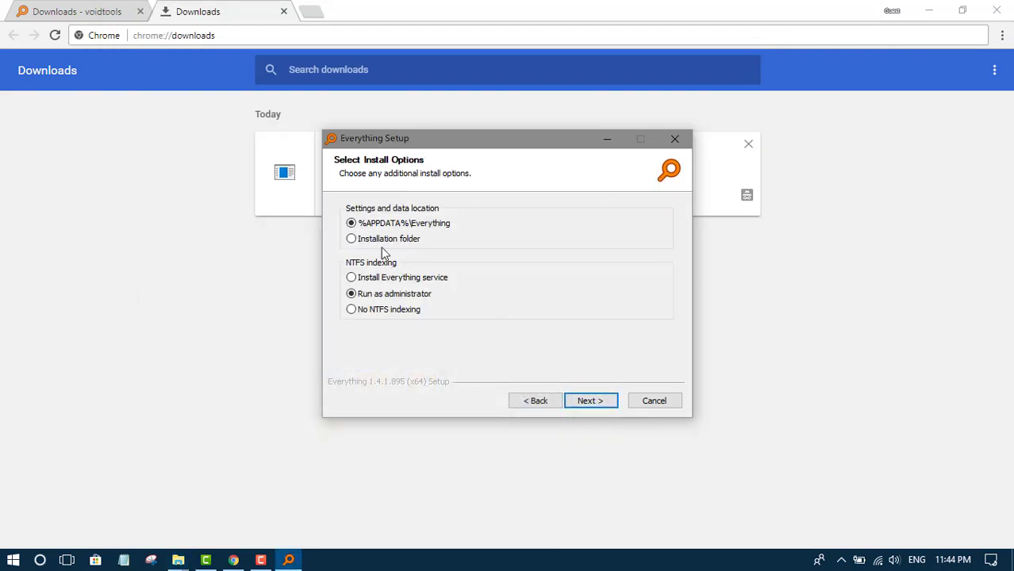
pyautogui.click(606, 403)
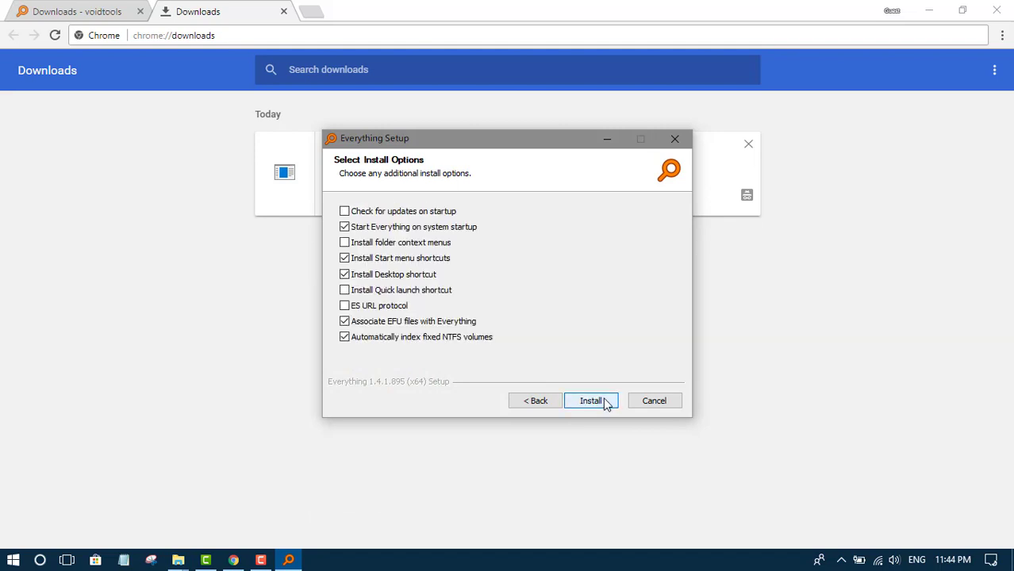
pyautogui.click(605, 404)
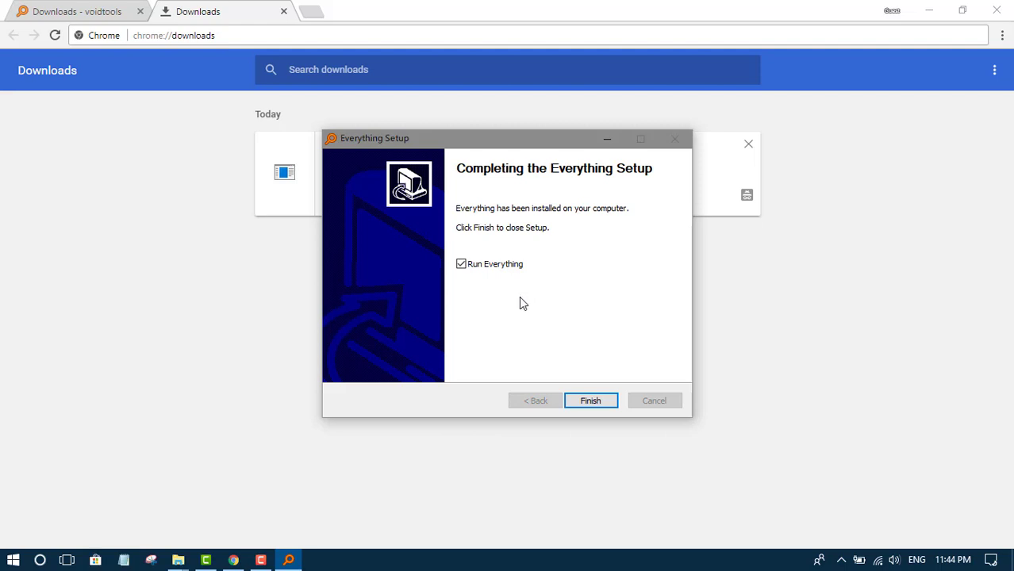
pyautogui.click(592, 401)
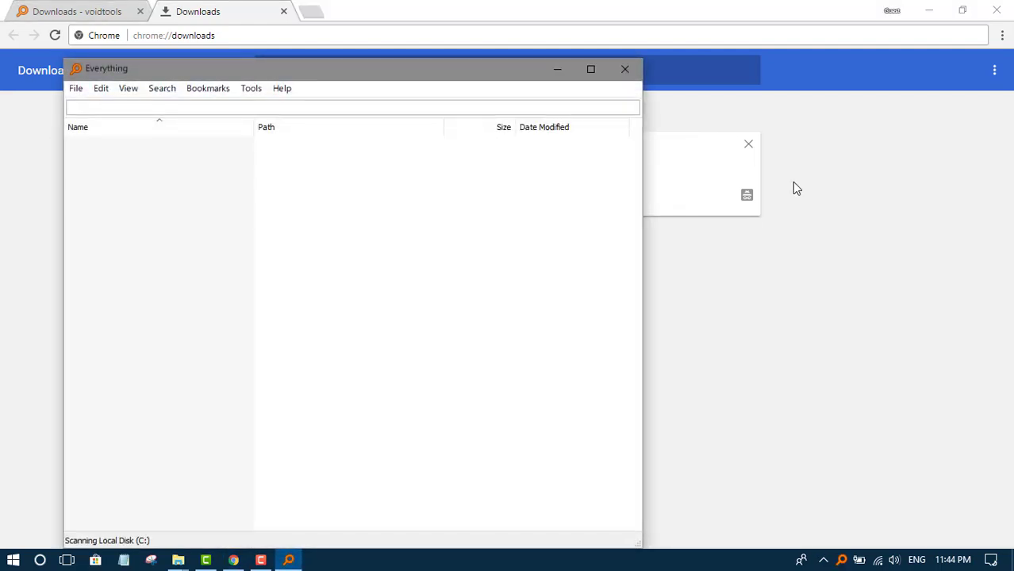
# Step: Minimize the browser and the File Explorer search window so that only Everything stays open on the desktop
pyautogui.click(283, 11)
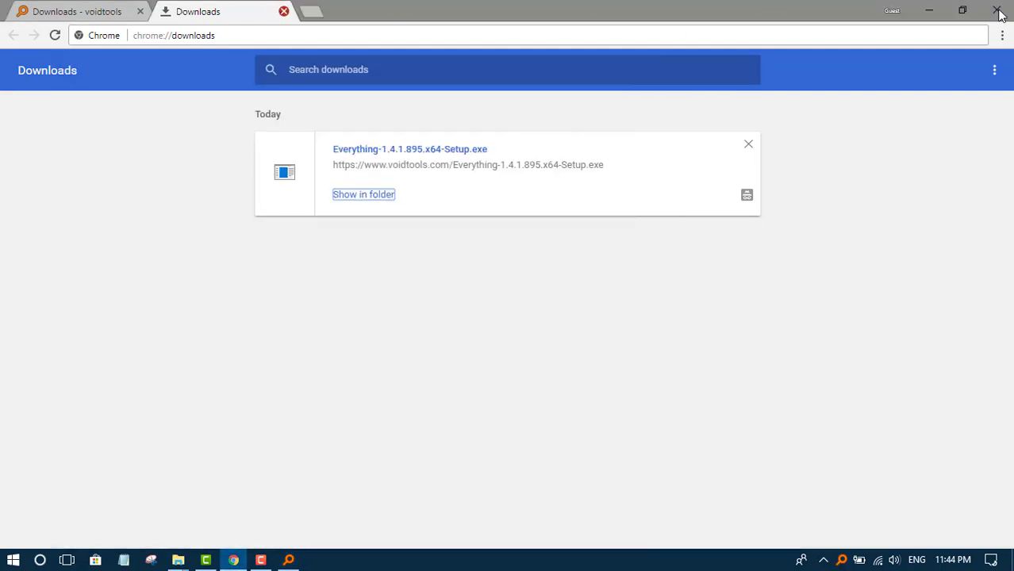
pyautogui.click(927, 10)
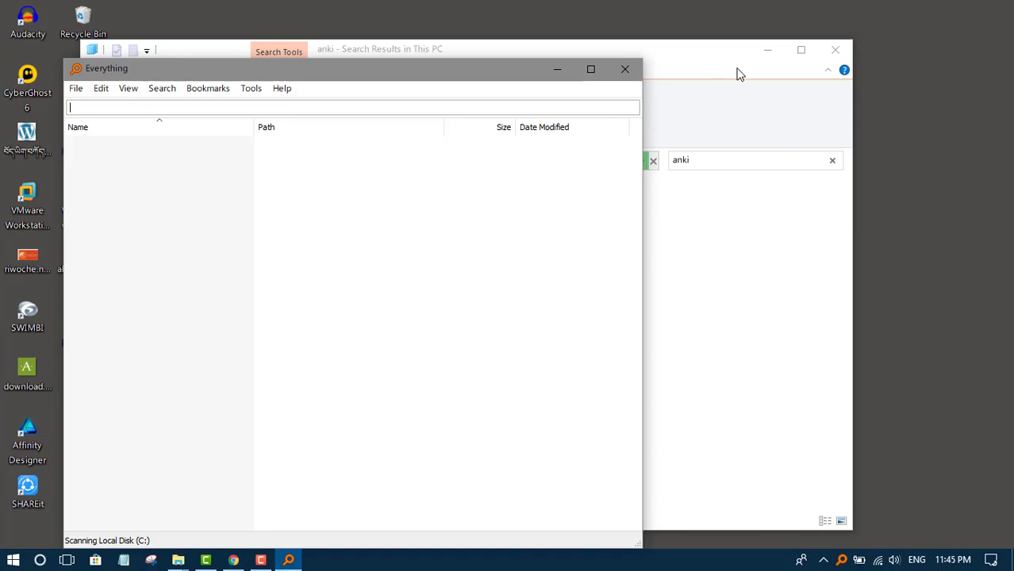
pyautogui.click(767, 50)
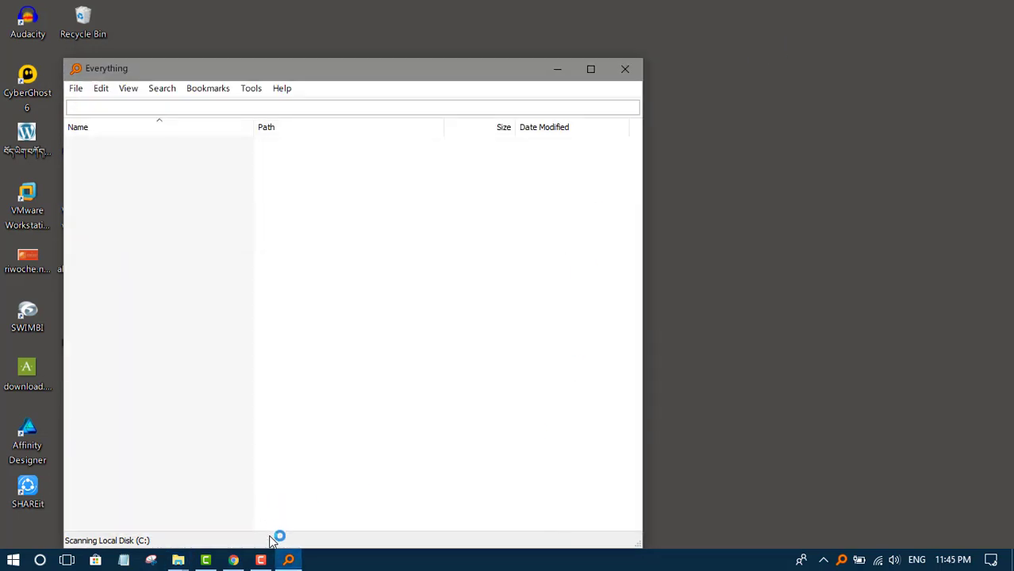
# Step: Restore the File Explorer "anki" search window and reposition it and the Everything window beside each other
pyautogui.click(178, 560)
pyautogui.click(140, 502)
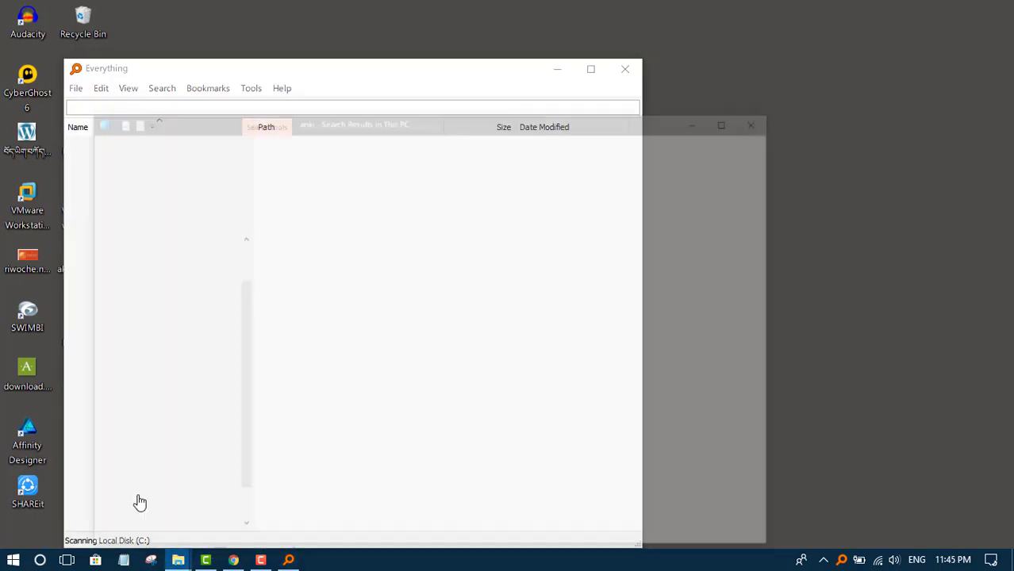
pyautogui.moveTo(583, 50); pyautogui.dragTo(526, 46)
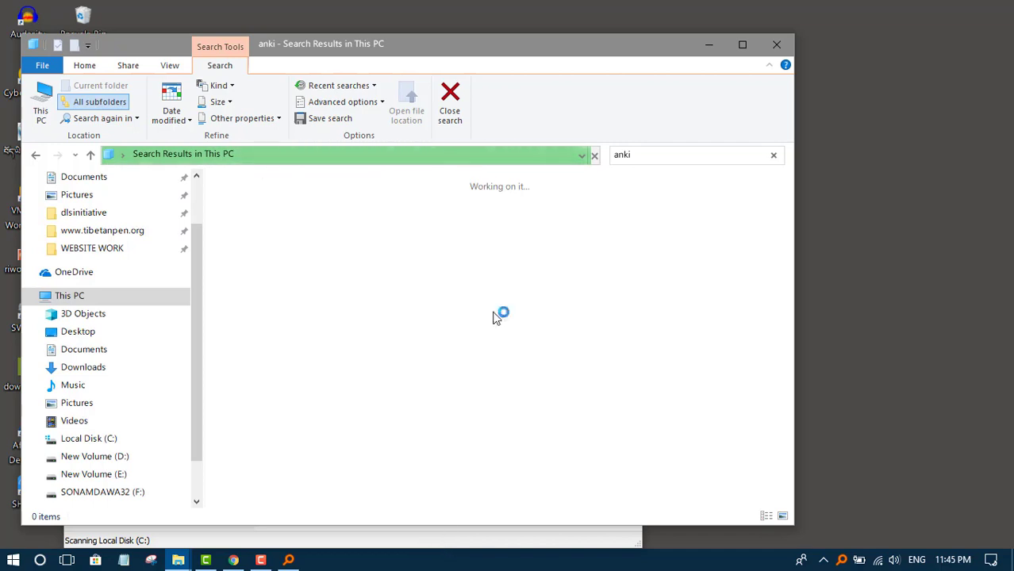
pyautogui.moveTo(453, 47); pyautogui.dragTo(430, 22)
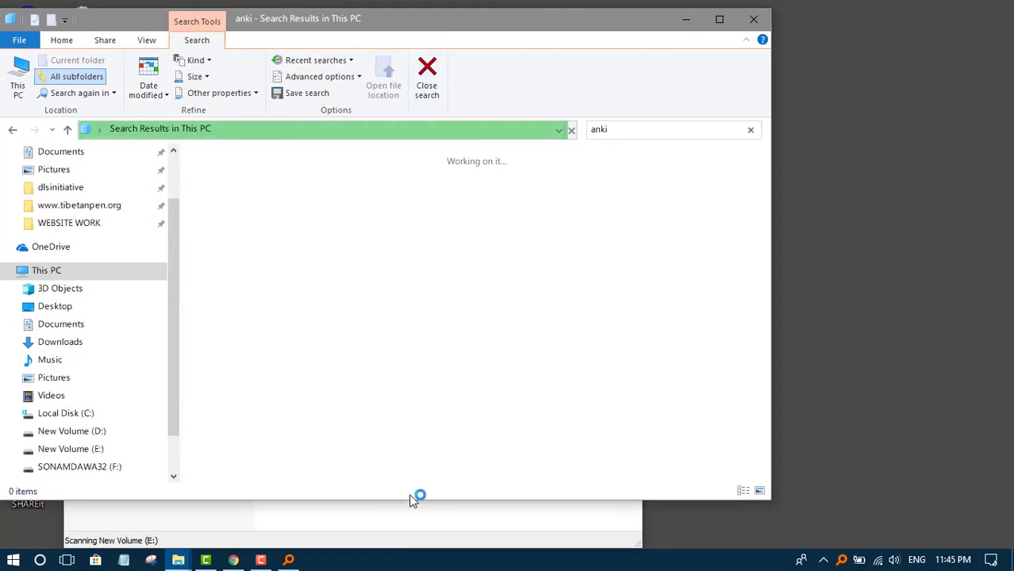
pyautogui.click(439, 506)
pyautogui.moveTo(457, 70); pyautogui.dragTo(795, 61)
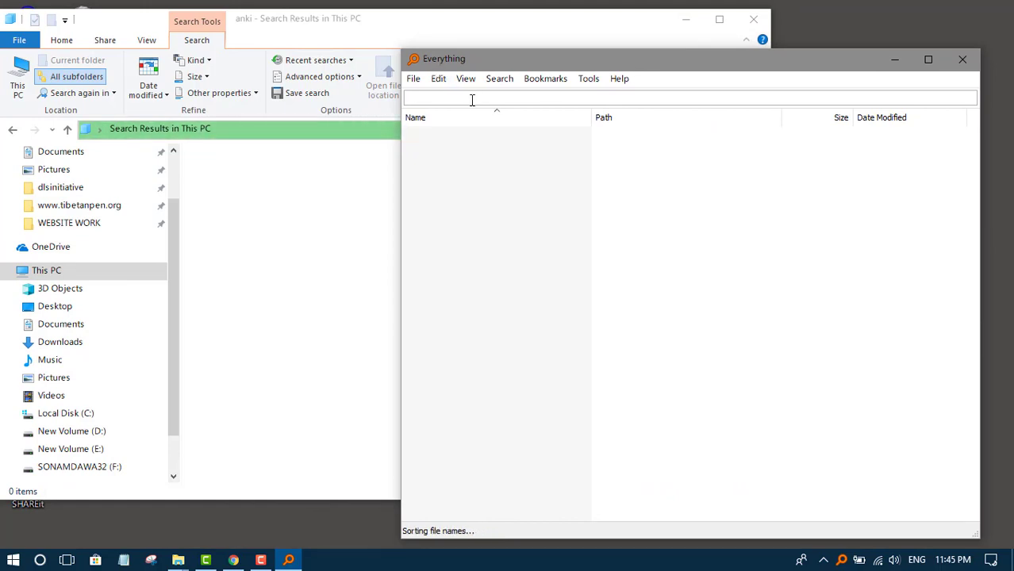
# Step: Search Everything for "anki", open the folder containing anki-2.0.12.exe, and close that folder window again
pyautogui.write('anki')
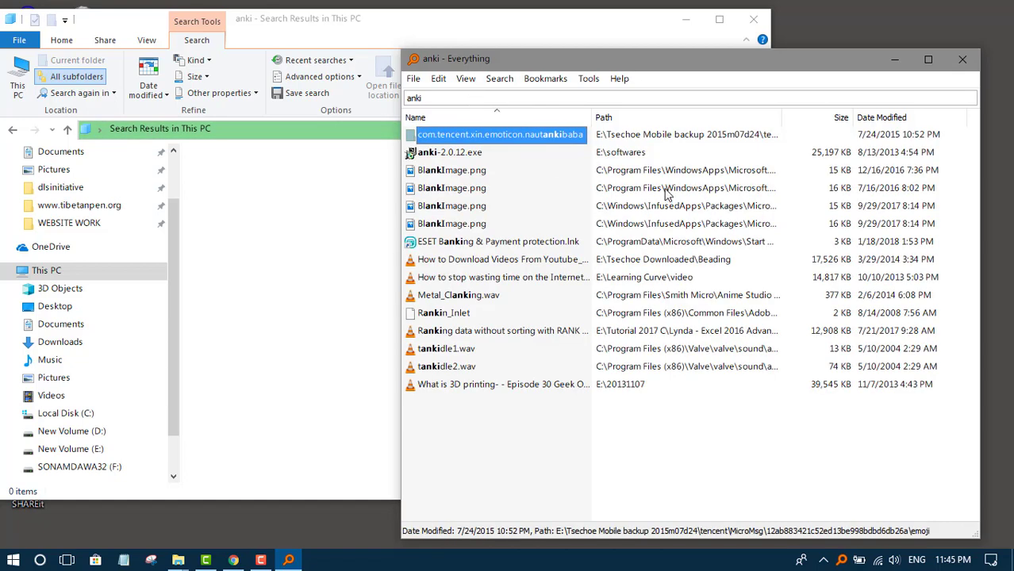
pyautogui.click(466, 153)
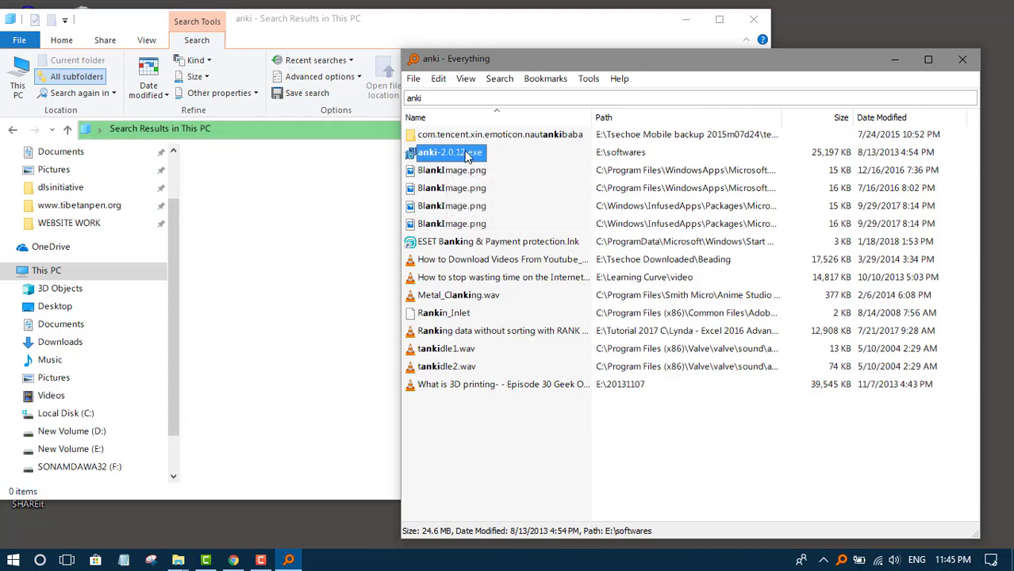
pyautogui.rightClick(468, 156)
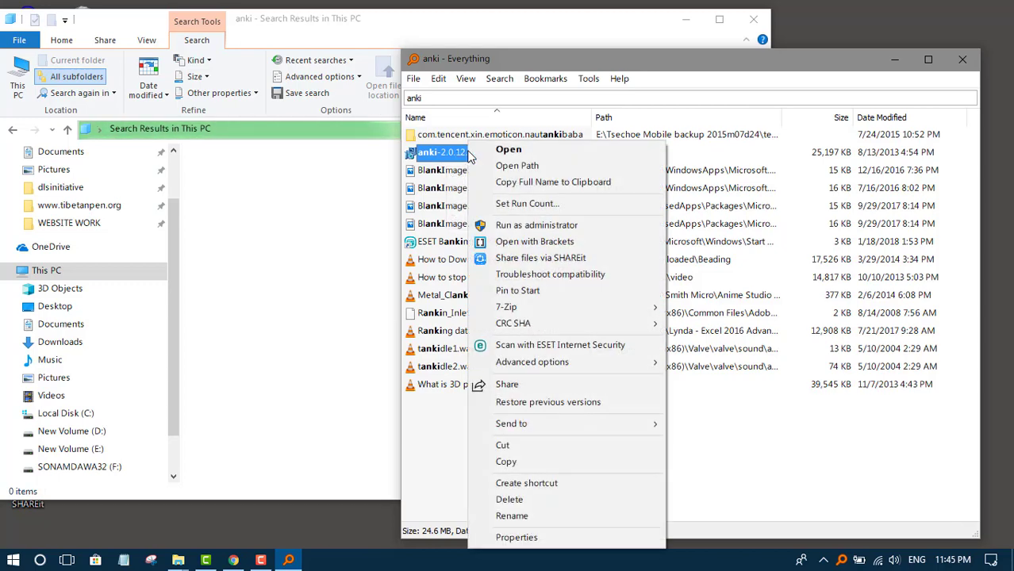
pyautogui.click(553, 165)
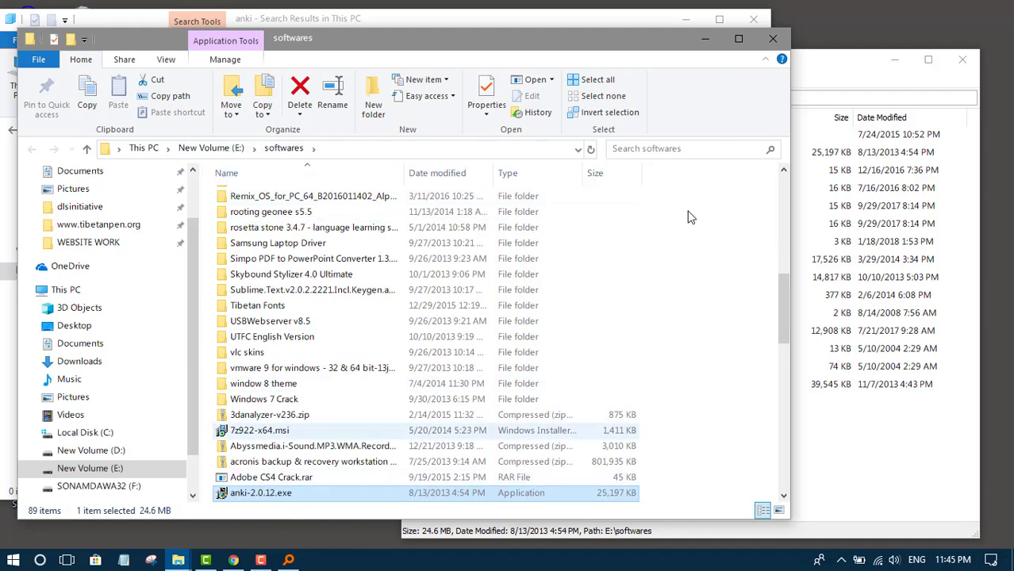
pyautogui.click(773, 38)
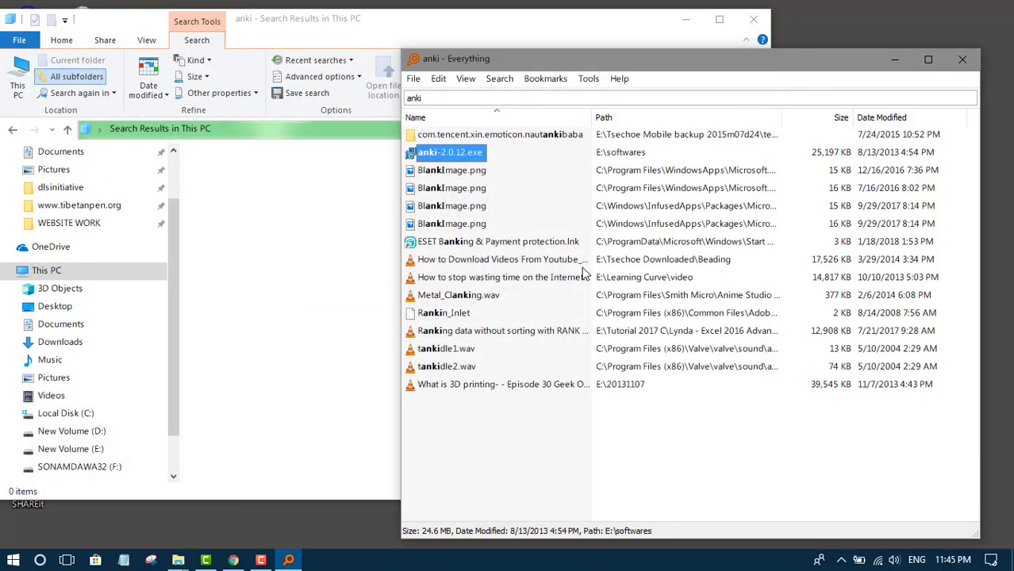
# Step: Narrow the File Explorer search window and move both windows so they sit side by side without overlapping
pyautogui.click(270, 242)
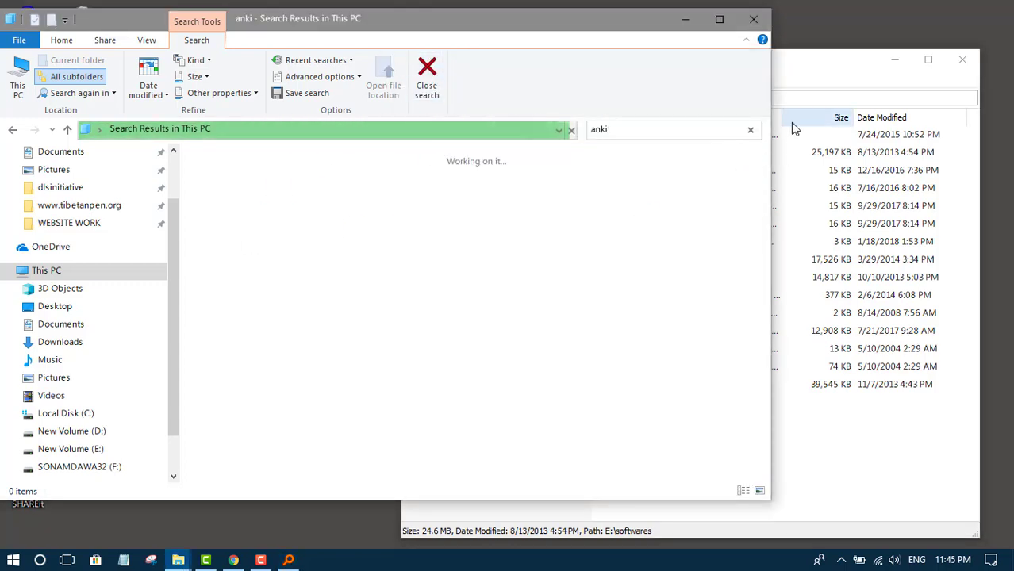
pyautogui.moveTo(729, 100); pyautogui.dragTo(492, 100)
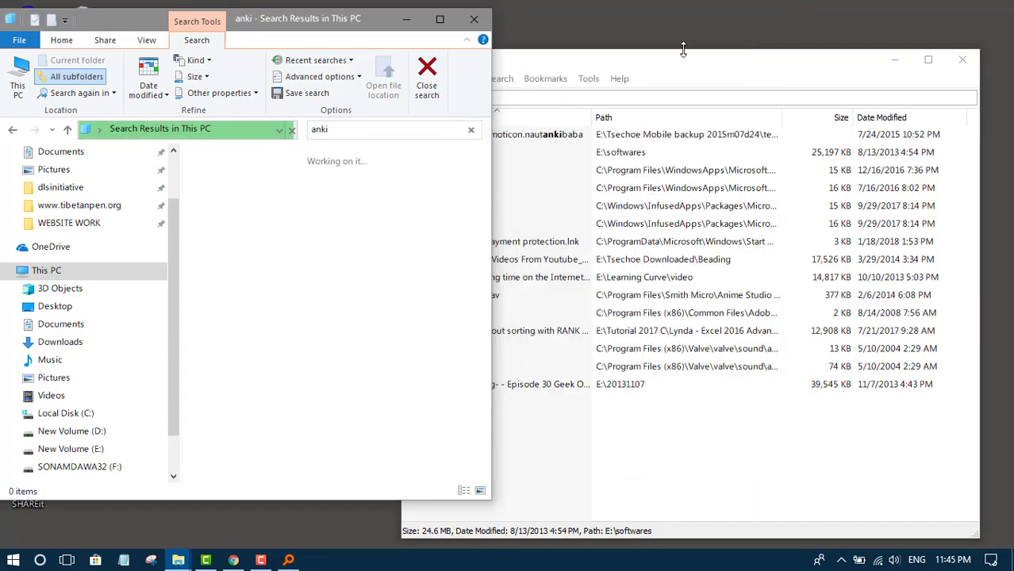
pyautogui.moveTo(665, 68); pyautogui.dragTo(719, 60)
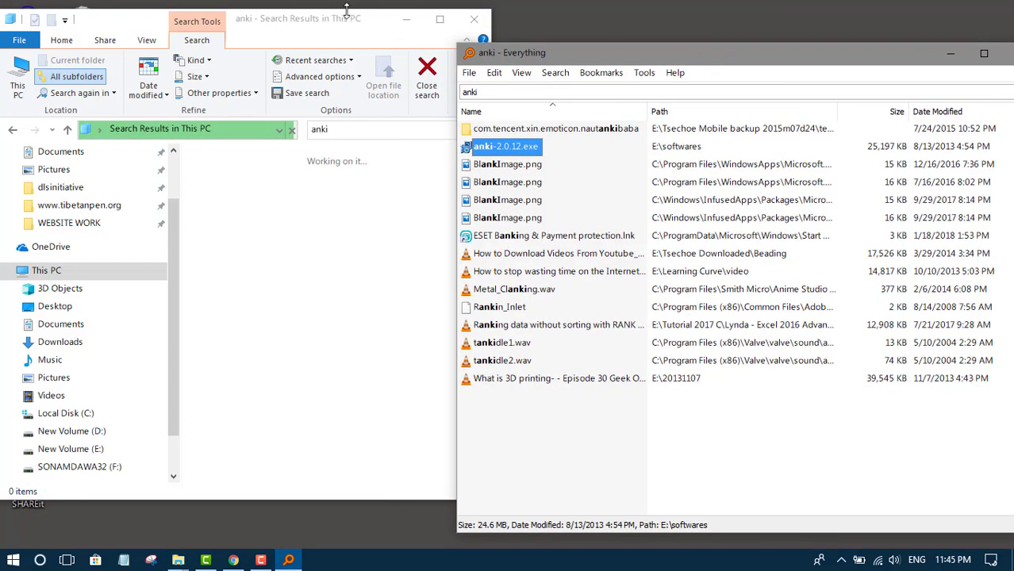
pyautogui.moveTo(334, 26); pyautogui.dragTo(186, 47)
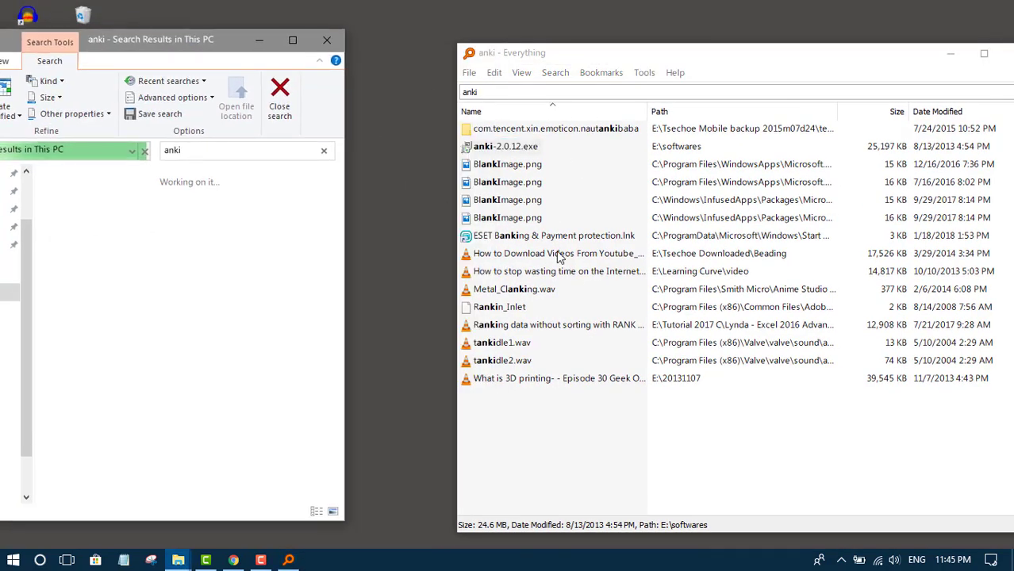
pyautogui.moveTo(718, 64); pyautogui.dragTo(645, 54)
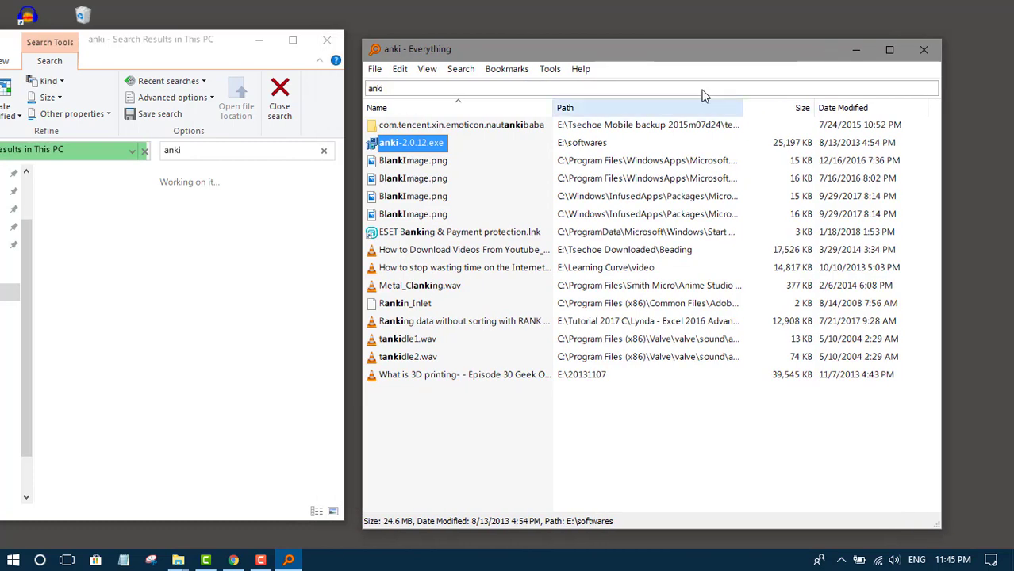
# Step: Replace the Everything search term with "copyrigh"
pyautogui.click(453, 88)
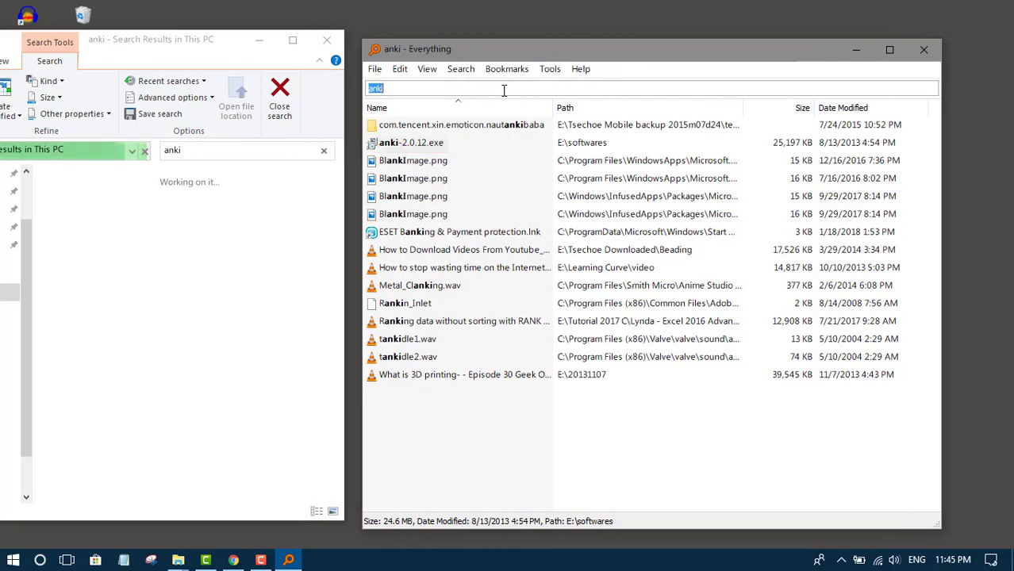
pyautogui.doubleClick(378, 88)
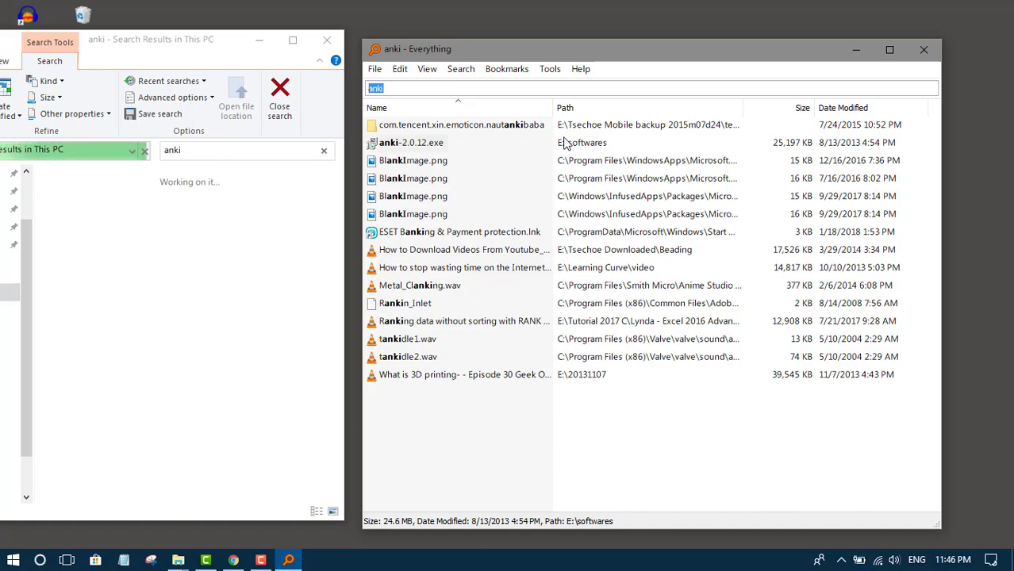
pyautogui.write('cop')
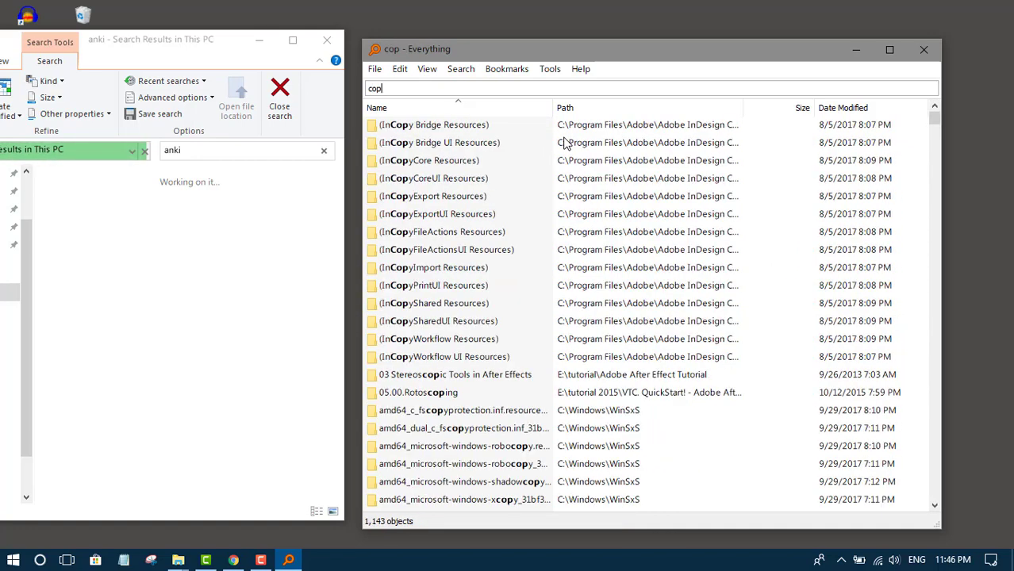
pyautogui.write('yrigh')
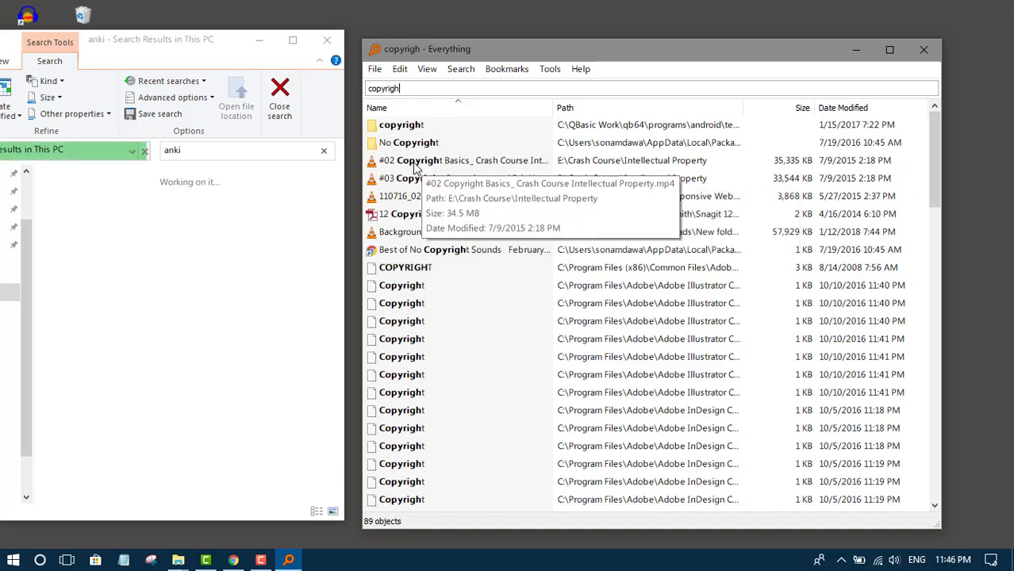
# Step: Open the folder containing the "#02 Copyright Basics" video from the Everything results, widen that folder window, and close it
pyautogui.click(447, 167)
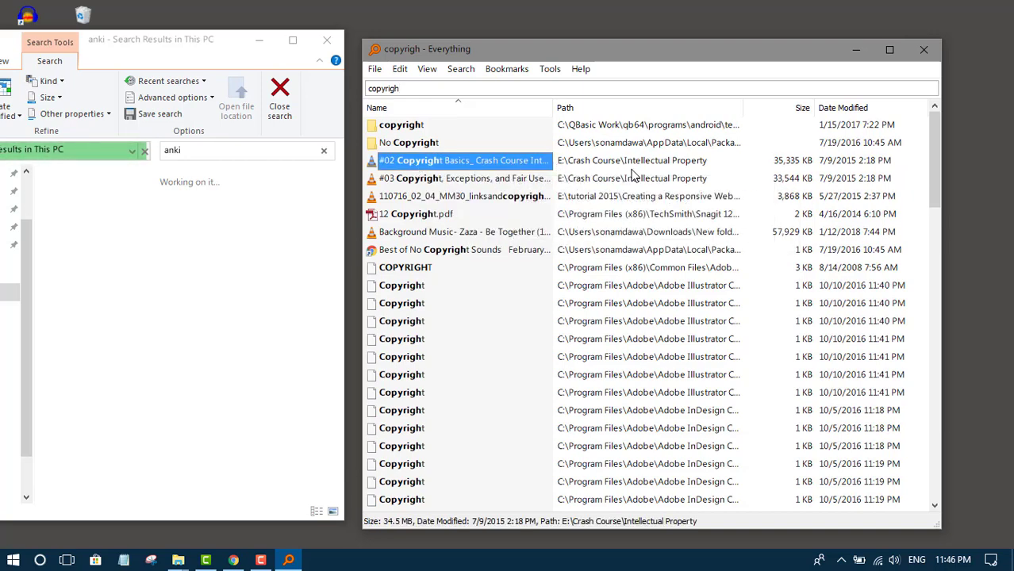
pyautogui.rightClick(502, 168)
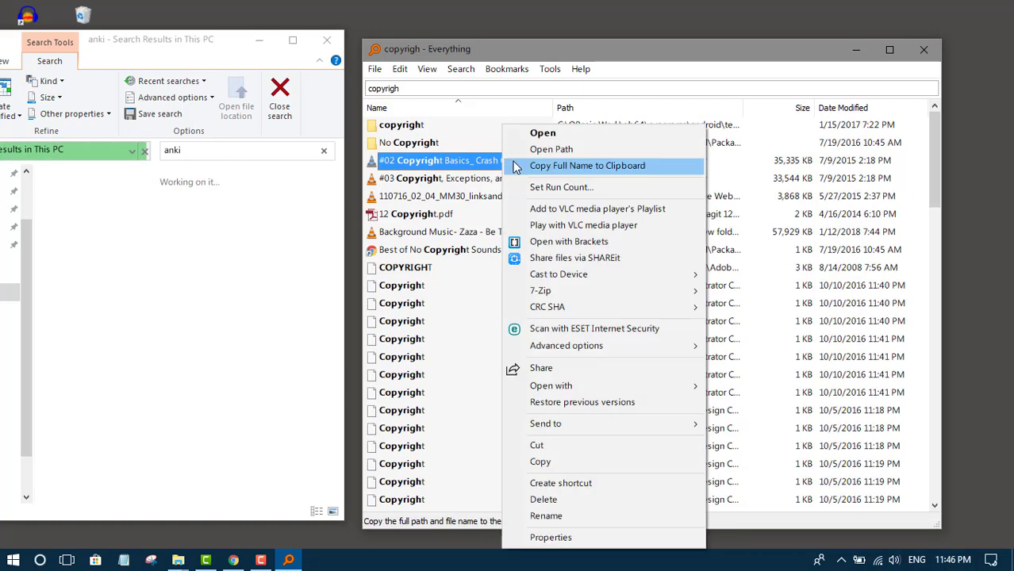
pyautogui.click(568, 151)
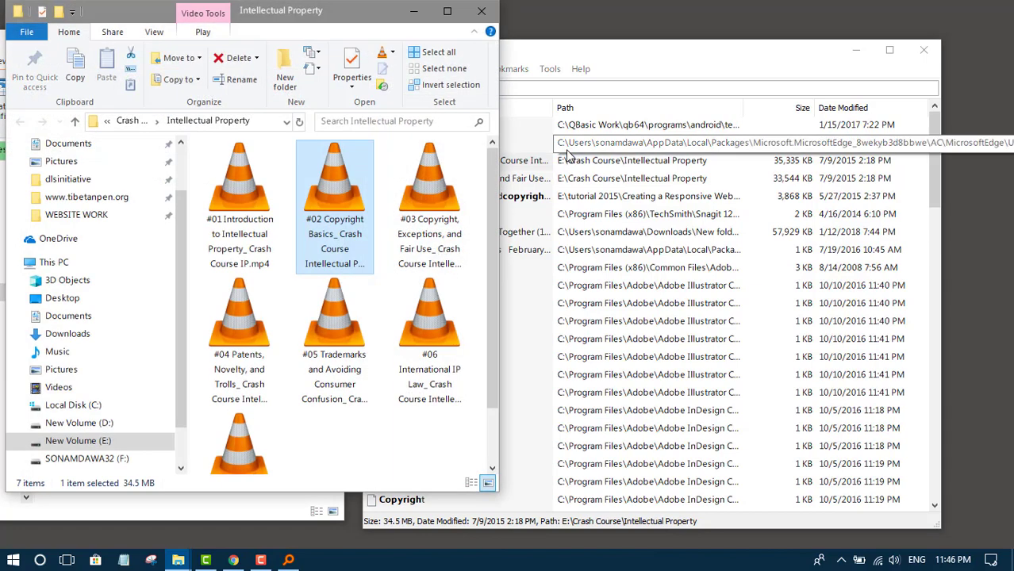
pyautogui.moveTo(502, 230); pyautogui.dragTo(792, 231)
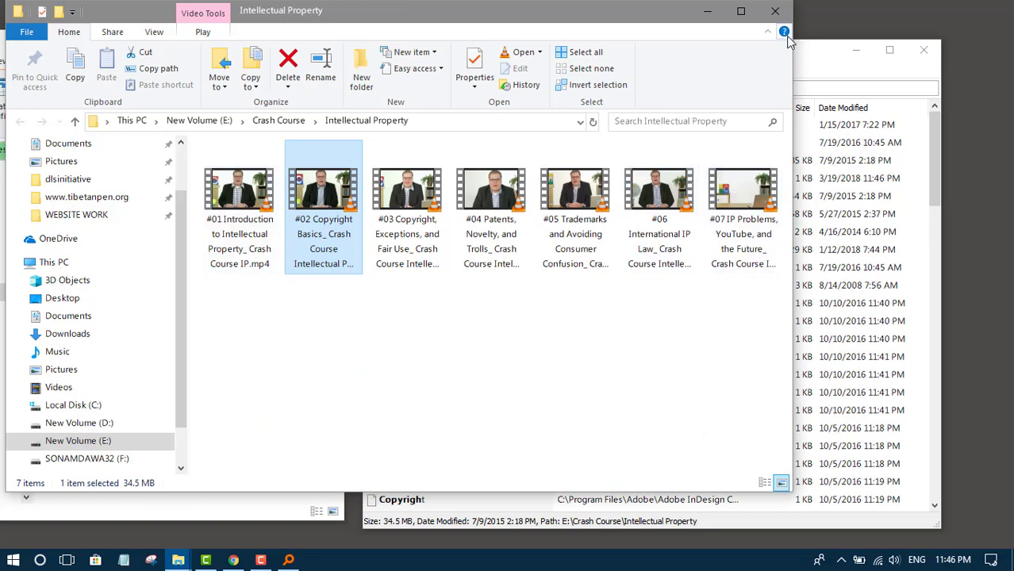
pyautogui.click(775, 10)
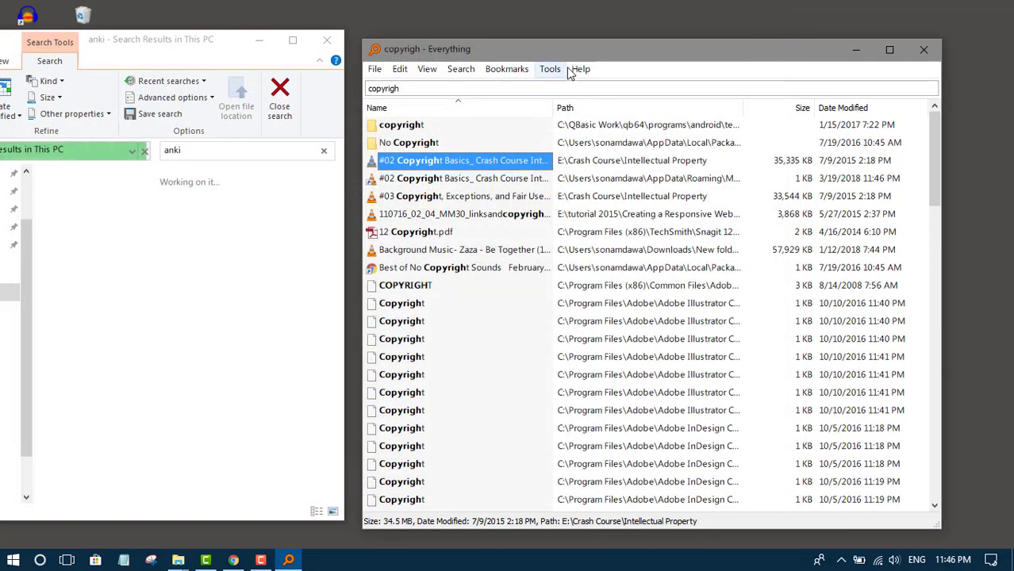
# Step: Show This PC in the File Explorer window in place of the "anki" search, and widen that window until all drives fit
pyautogui.moveTo(589, 54); pyautogui.dragTo(632, 44)
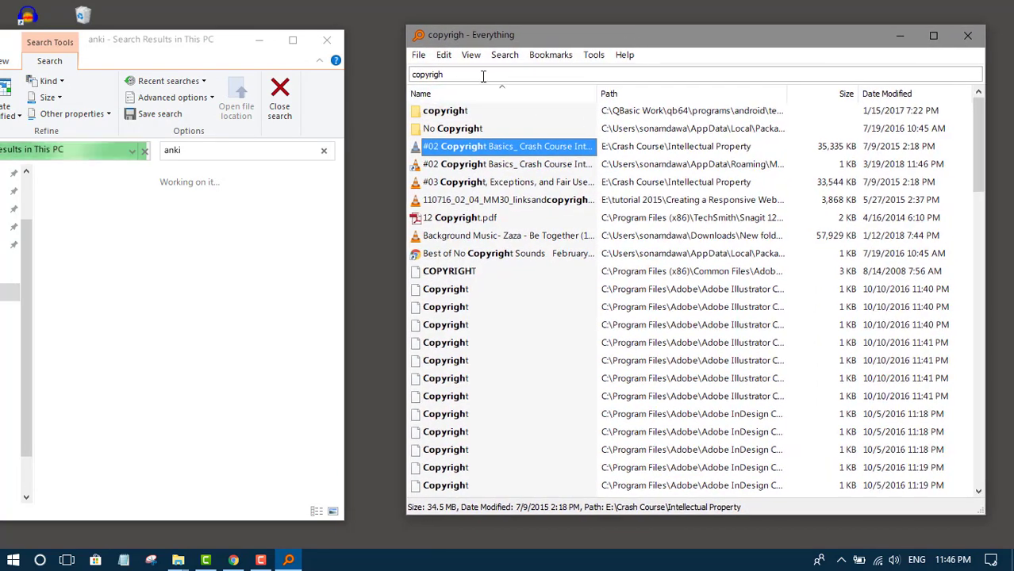
pyautogui.moveTo(205, 47); pyautogui.dragTo(560, 57)
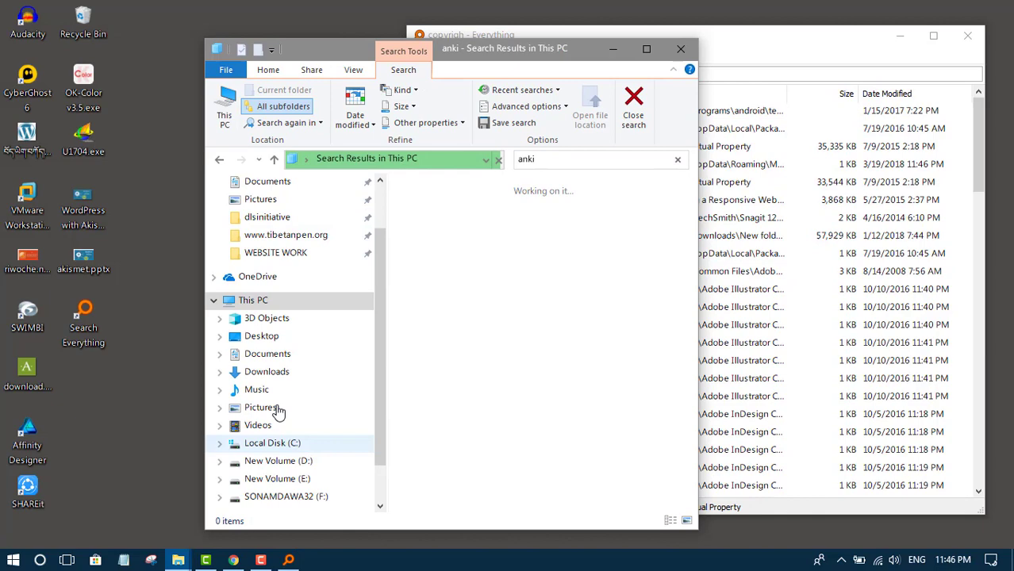
pyautogui.click(258, 300)
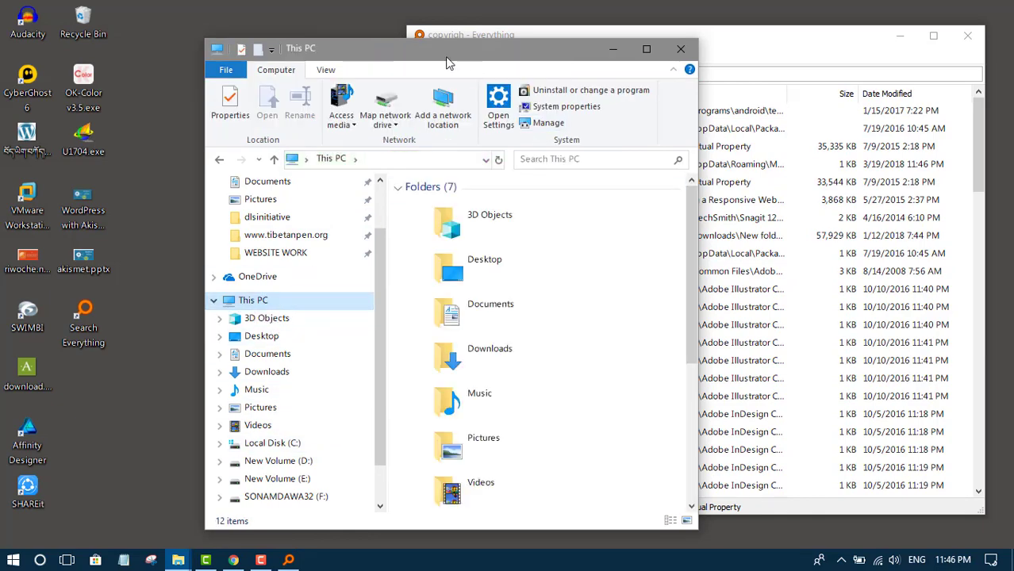
pyautogui.moveTo(448, 55); pyautogui.dragTo(359, 47)
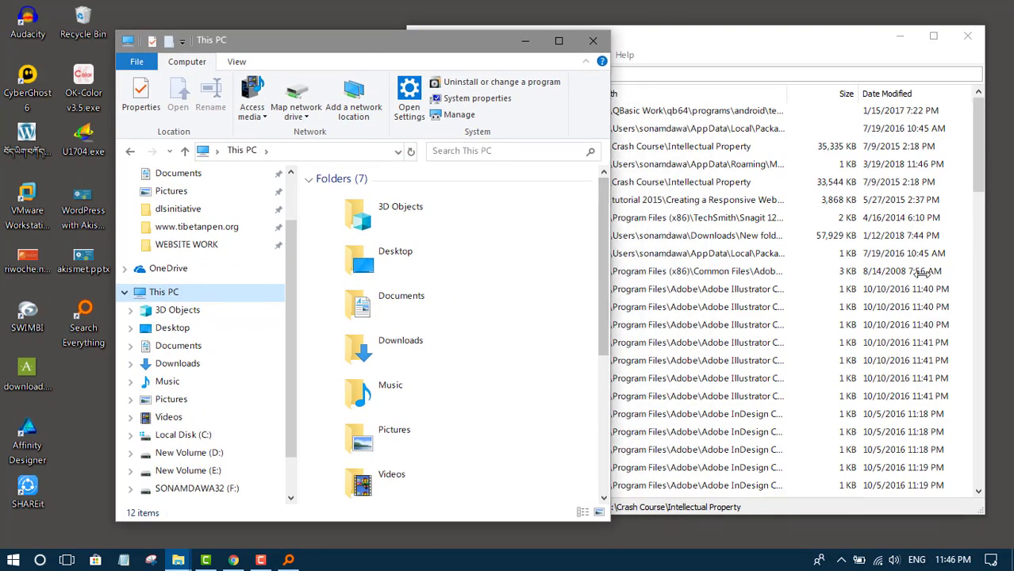
pyautogui.moveTo(607, 253); pyautogui.dragTo(931, 254)
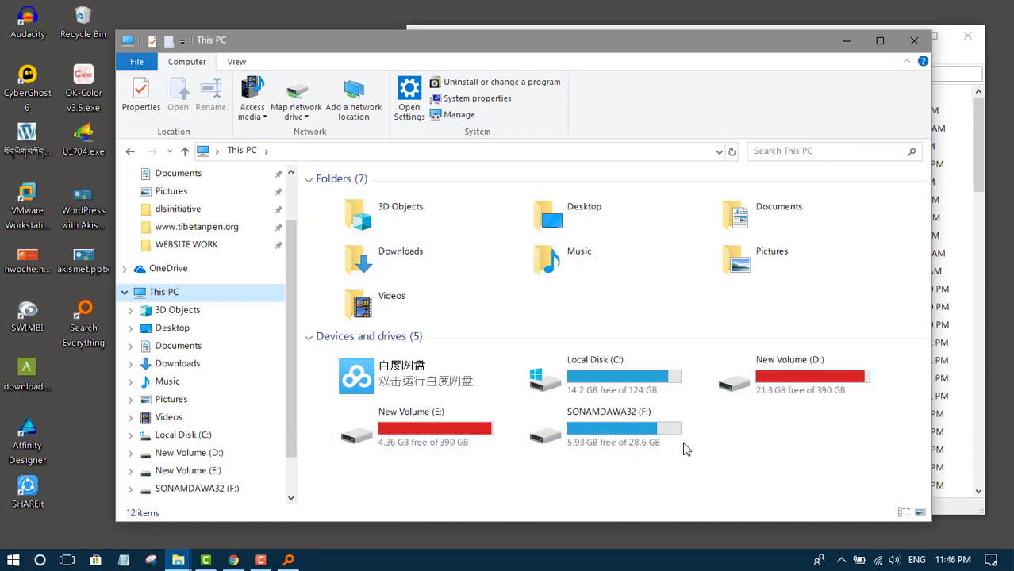
pyautogui.moveTo(644, 45); pyautogui.dragTo(560, 42)
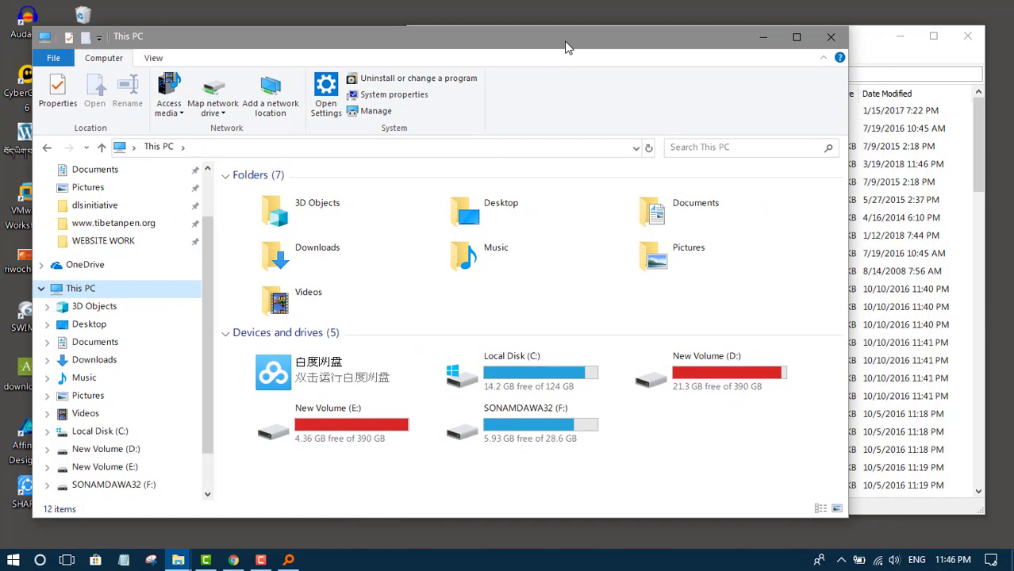
# Step: Open New Volume (E:) in File Explorer and look through its folder list
pyautogui.doubleClick(388, 426)
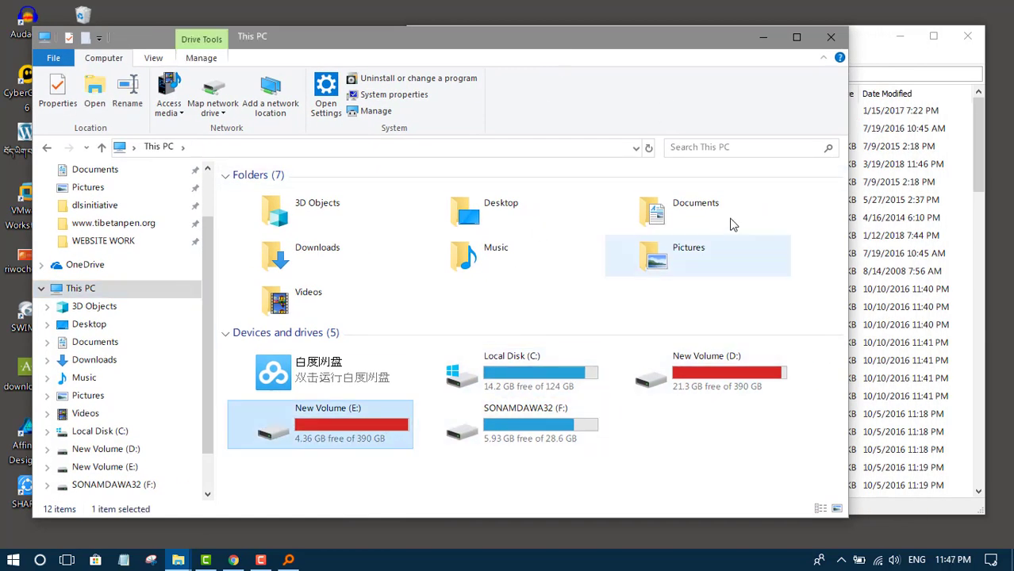
pyautogui.scroll(-3, 301, 397)
pyautogui.scroll(-1, 325, 388)
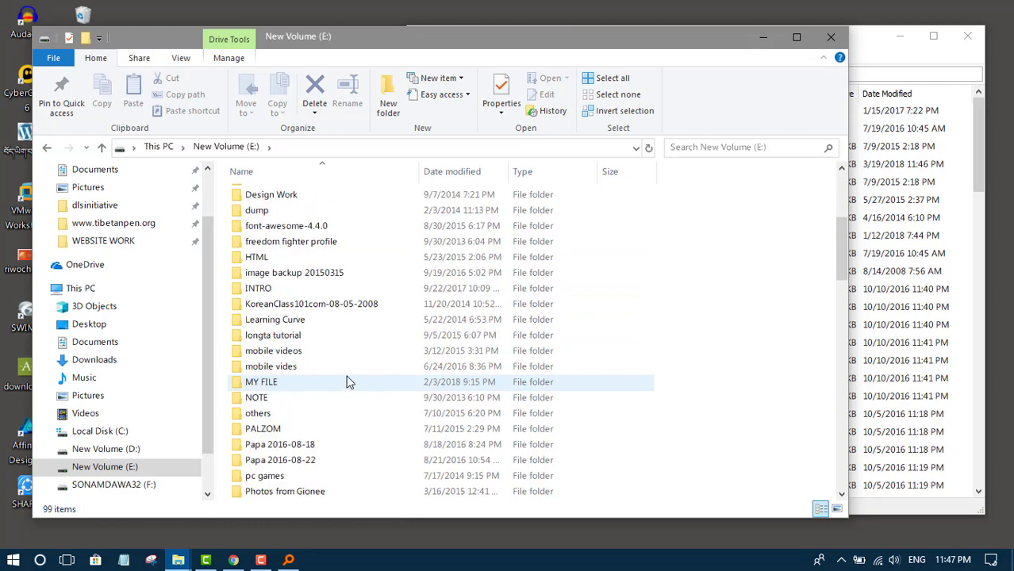
pyautogui.scroll(5, 396, 302)
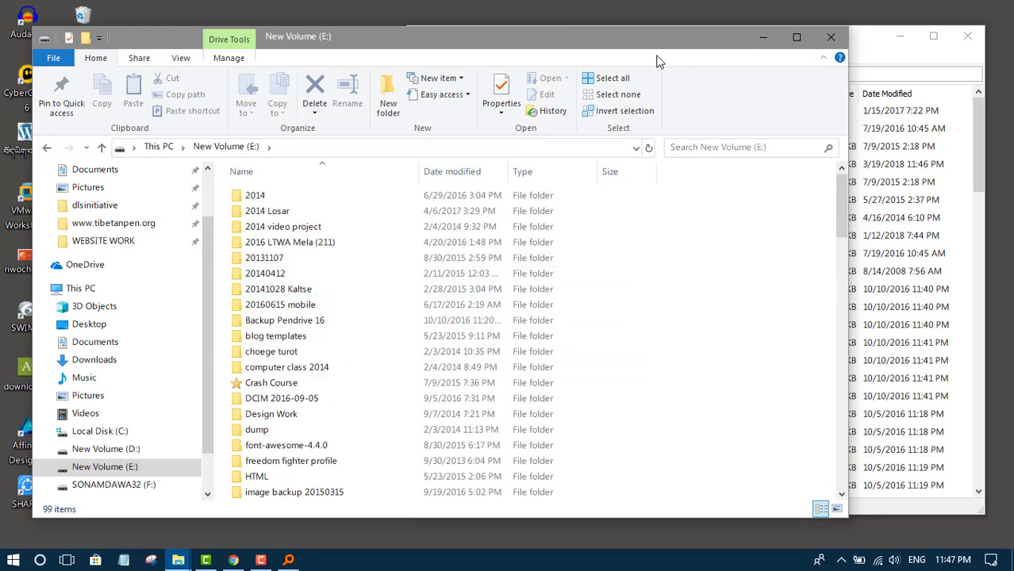
# Step: Enter "office 2013" as the File Explorer search term for New Volume (E:)
pyautogui.moveTo(659, 40)
pyautogui.mouseDown()
pyautogui.moveTo(561, 45)
pyautogui.moveTo(652, 50)
pyautogui.mouseUp()
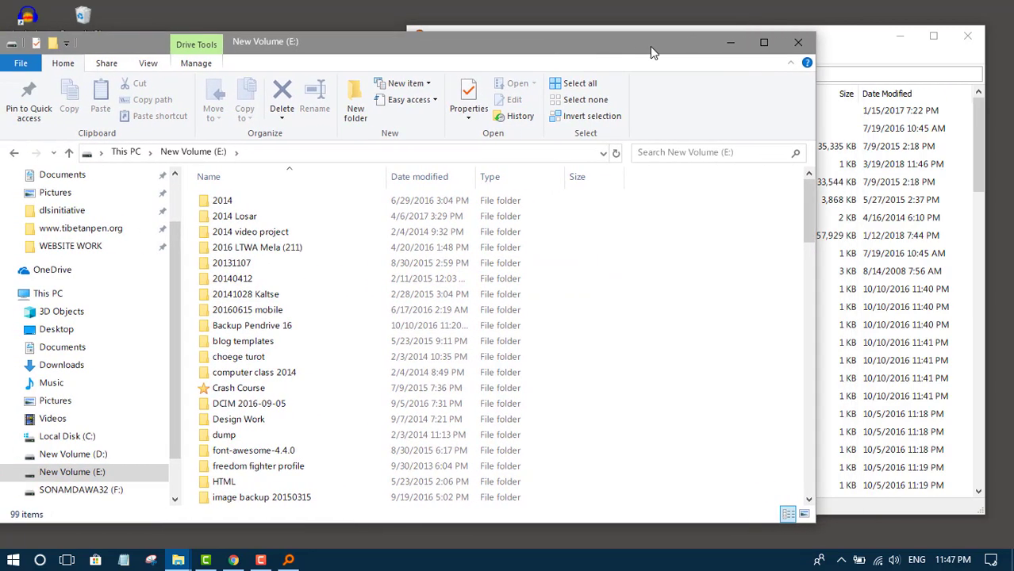
pyautogui.click(656, 153)
pyautogui.write('off')
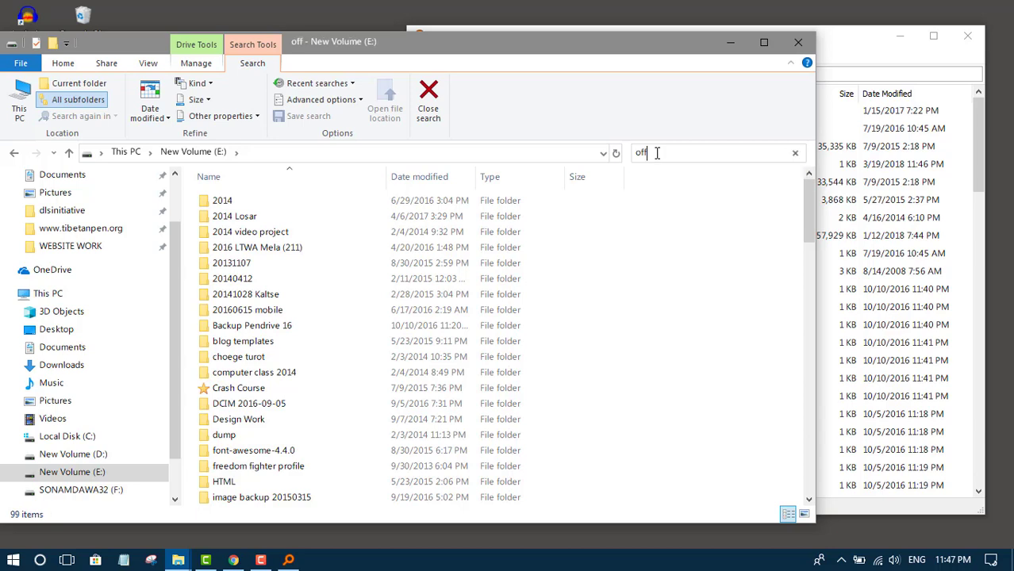
pyautogui.write('ice 2013')
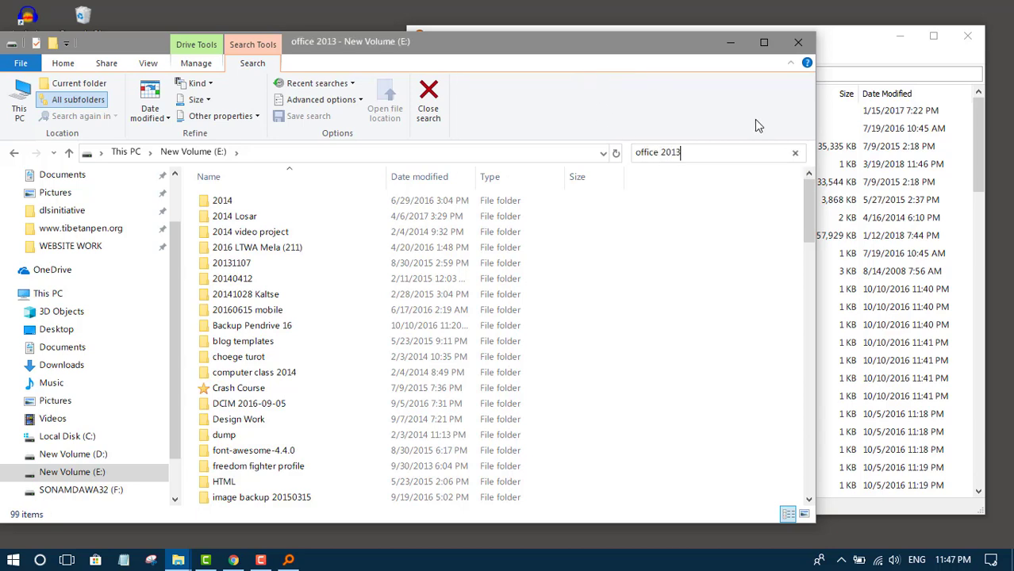
# Step: Narrow the File Explorer window, move it aside, and change its search term to "office2013"
pyautogui.moveTo(819, 155); pyautogui.dragTo(628, 149)
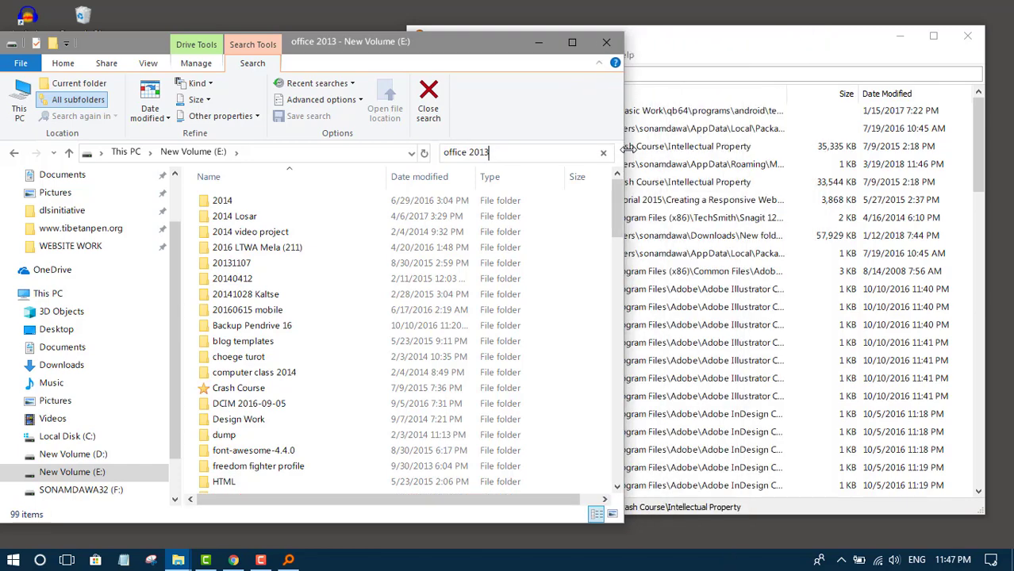
pyautogui.moveTo(412, 45); pyautogui.dragTo(272, 36)
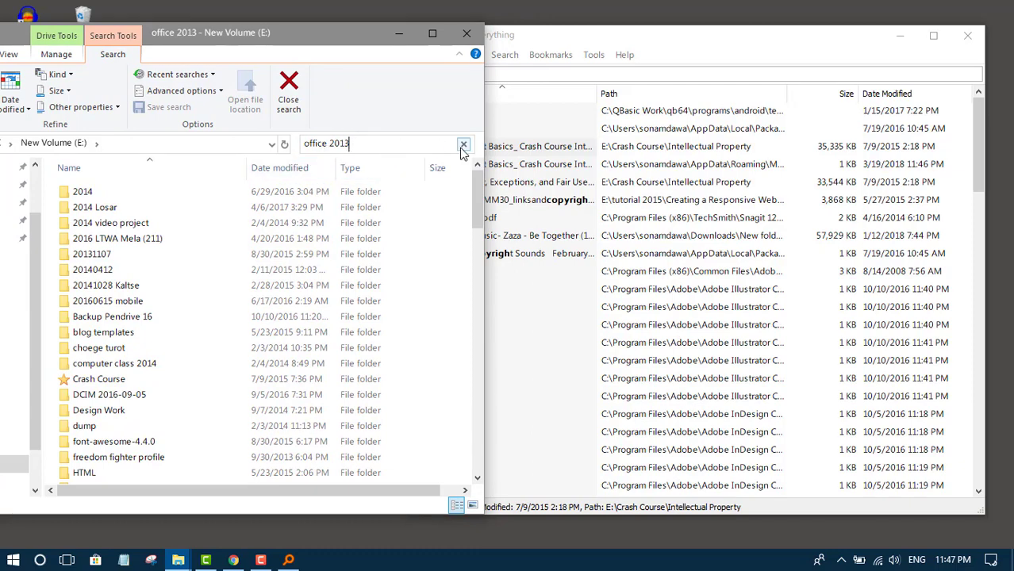
pyautogui.click(333, 144)
pyautogui.press('BackSpace')
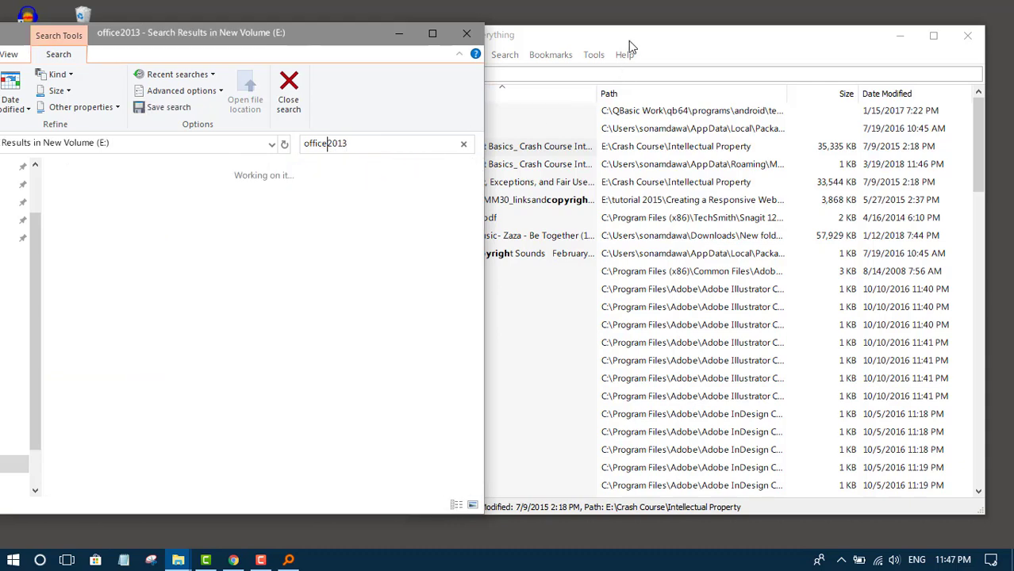
# Step: Move the Everything window clear of File Explorer, search it for "office 2013", and select the office2013 folder in E:\softwares
pyautogui.click(597, 40)
pyautogui.moveTo(597, 44); pyautogui.dragTo(747, 50)
pyautogui.click(642, 81)
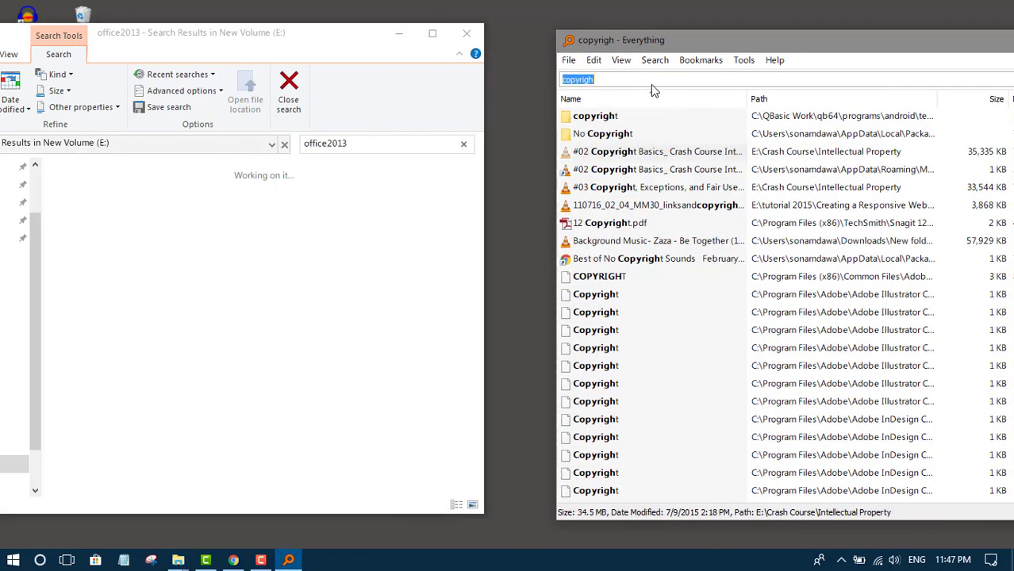
pyautogui.write('office')
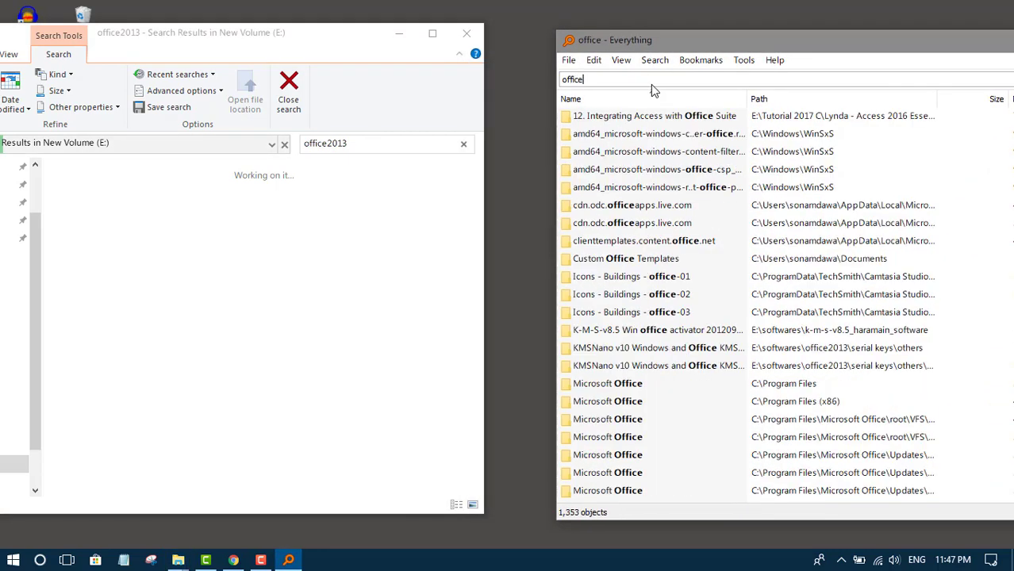
pyautogui.write(' 2013')
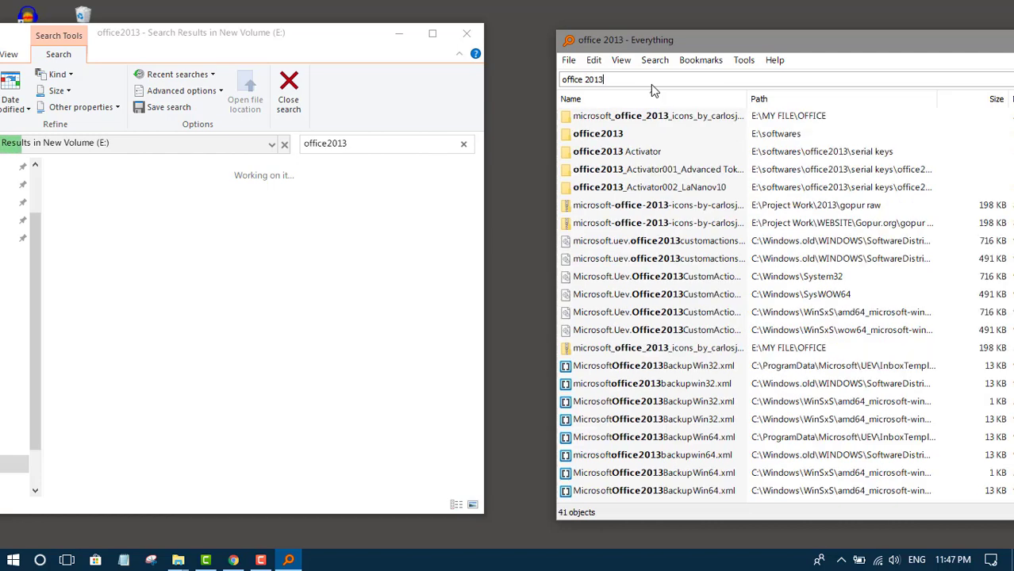
pyautogui.click(623, 138)
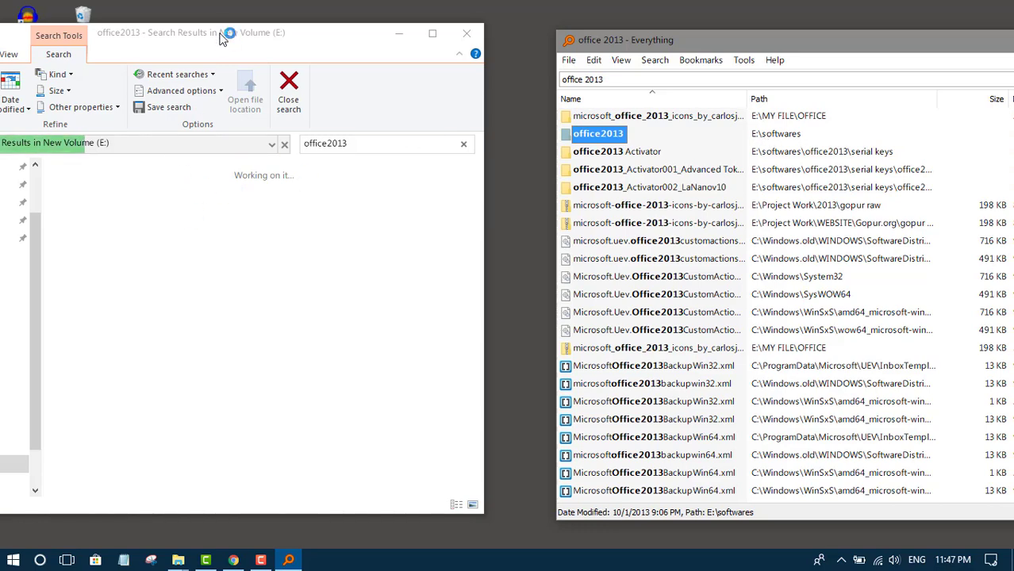
# Step: Reposition the File Explorer search window and bring the Everything window fully into view, partly overlapping it
pyautogui.moveTo(227, 36); pyautogui.dragTo(305, 45)
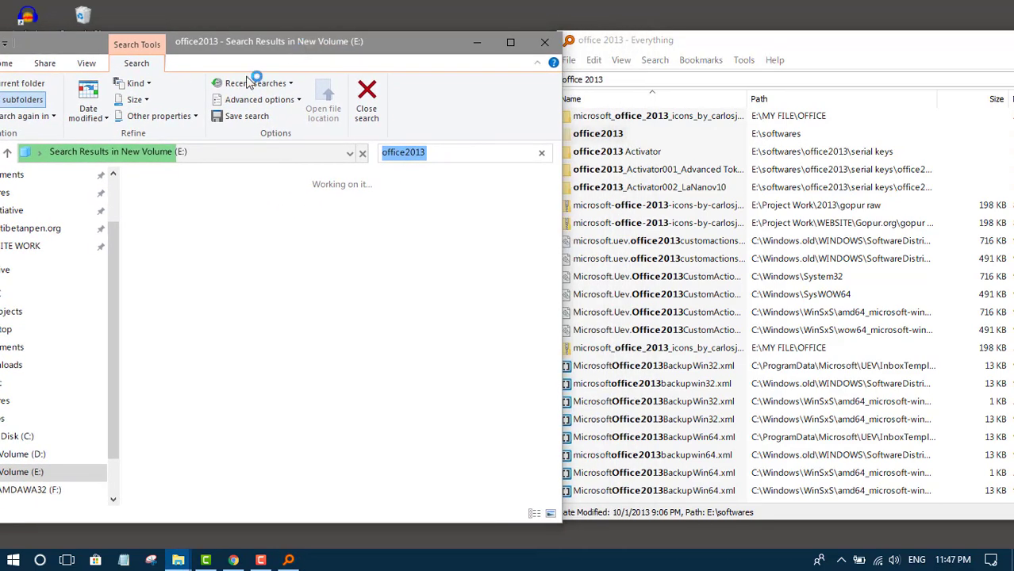
pyautogui.moveTo(436, 44); pyautogui.dragTo(396, 36)
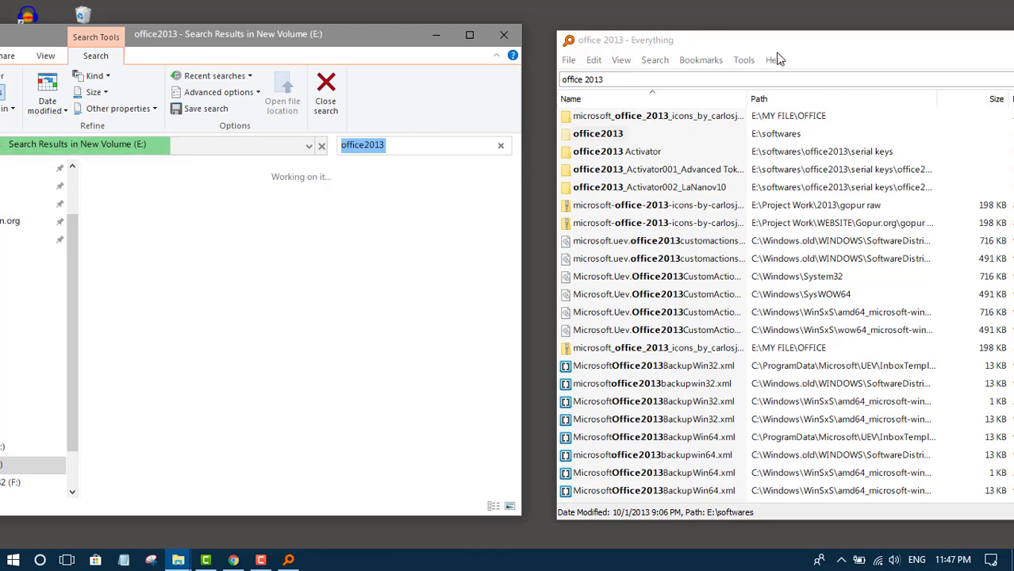
pyautogui.moveTo(762, 45); pyautogui.dragTo(675, 43)
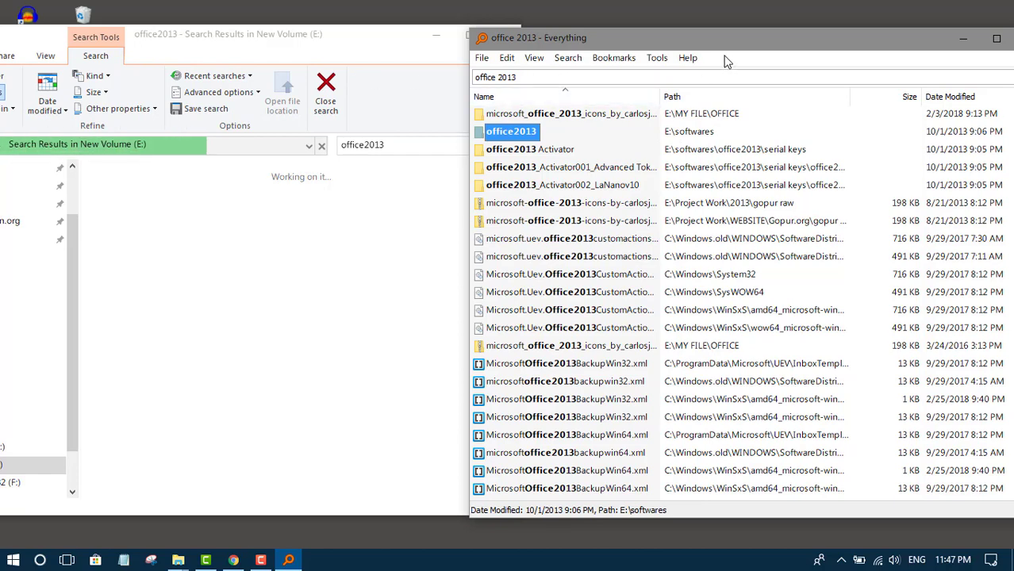
pyautogui.moveTo(733, 41); pyautogui.dragTo(673, 47)
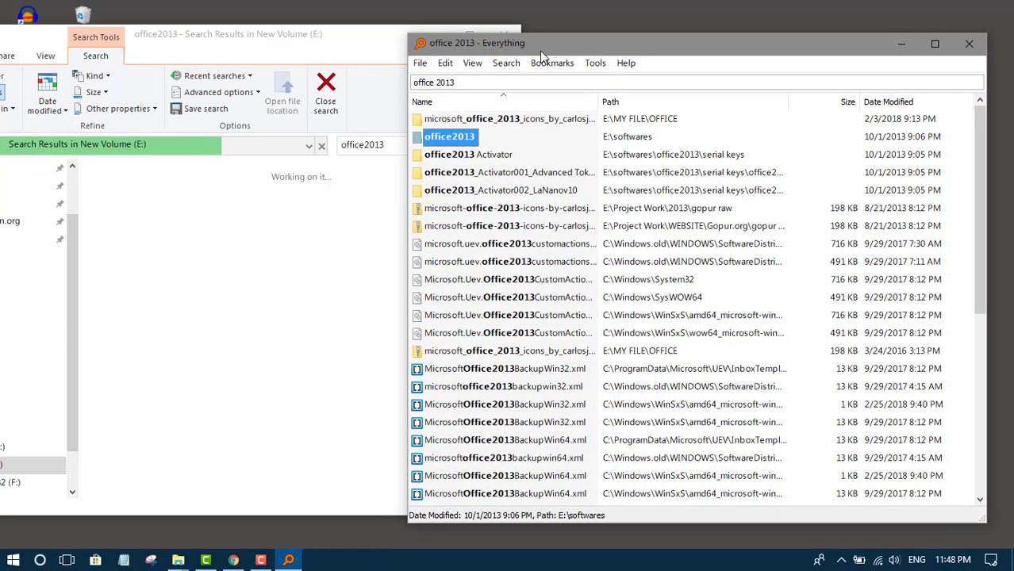
# Step: Close the File Explorer search window, then centre the Everything window on the desktop and reduce its height
pyautogui.click(321, 37)
pyautogui.click(507, 35)
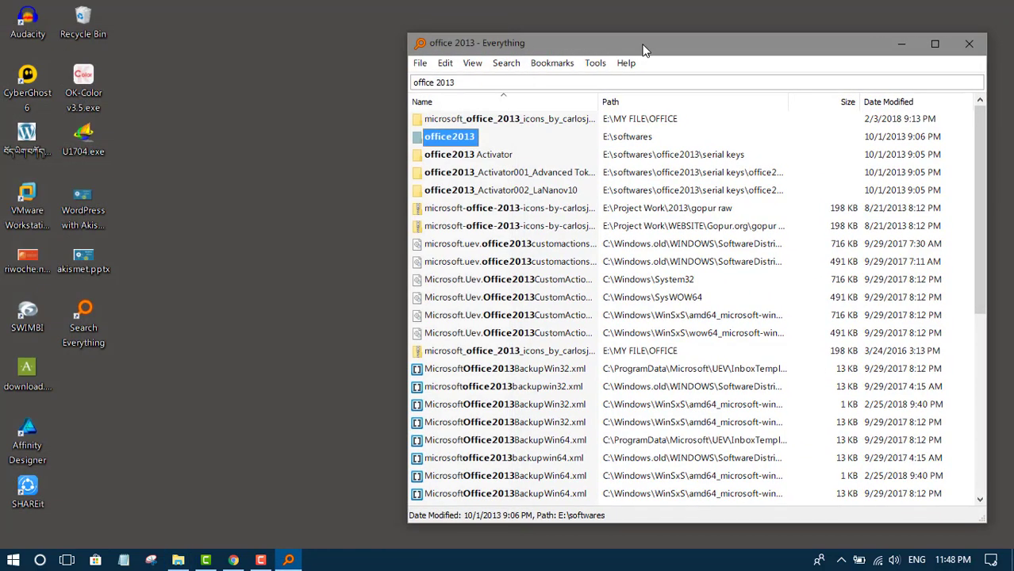
pyautogui.moveTo(643, 50); pyautogui.dragTo(516, 42)
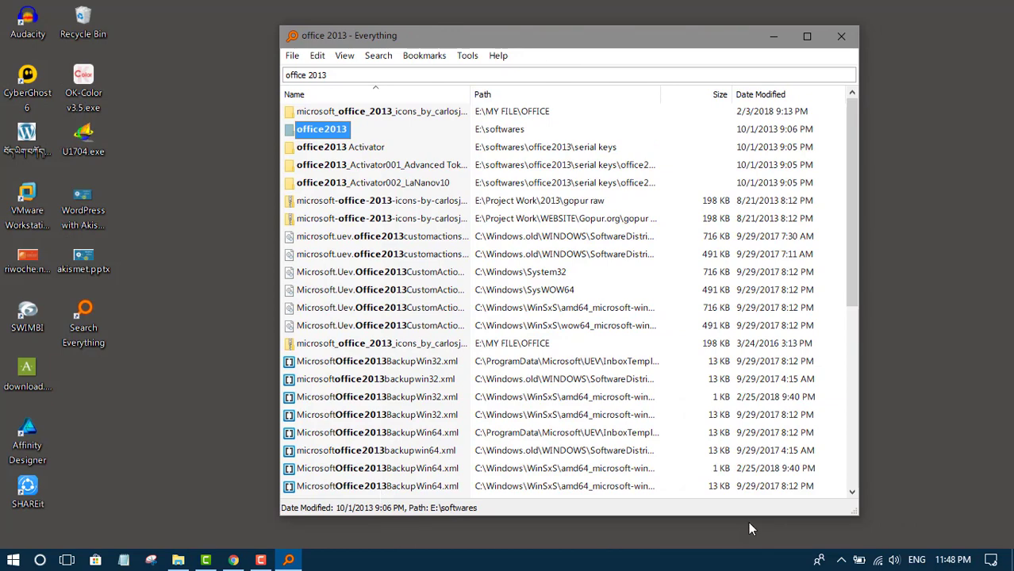
pyautogui.moveTo(545, 30); pyautogui.dragTo(573, 100)
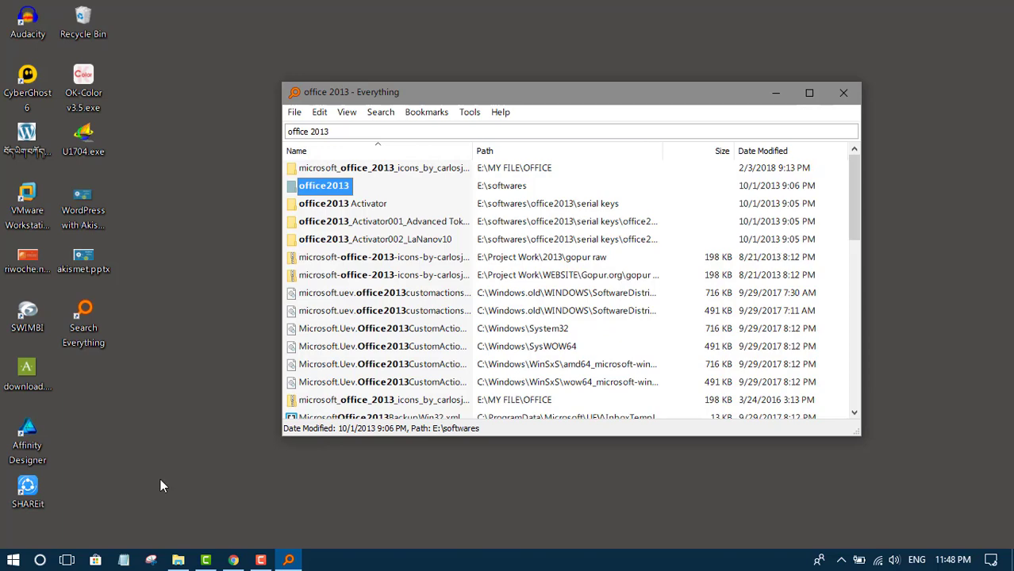
# Step: Switch to Chrome and look through the voidtools Downloads page, from the installers down to the language pack, SDK and offline help
pyautogui.click(233, 560)
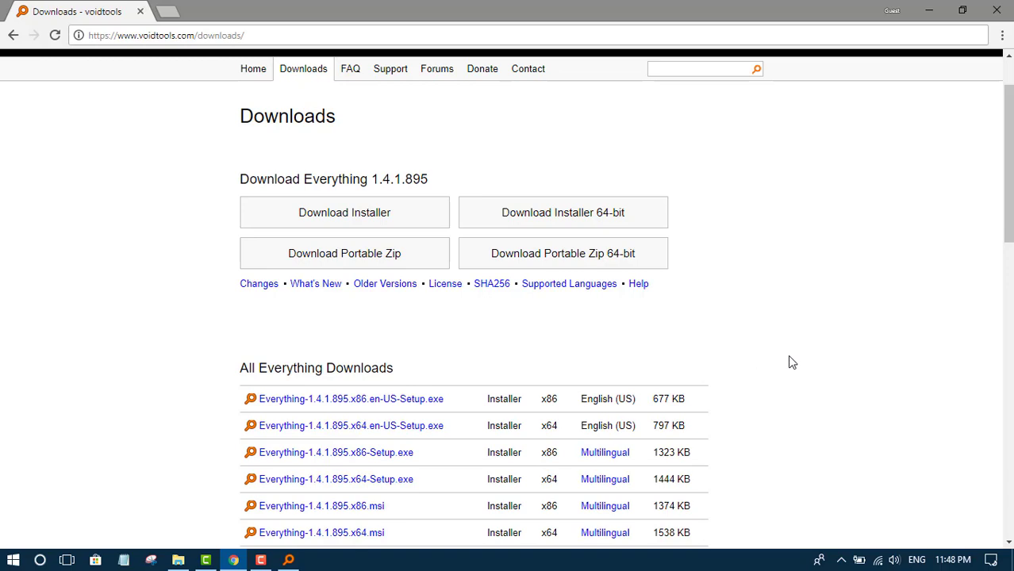
pyautogui.scroll(-5, 789, 362)
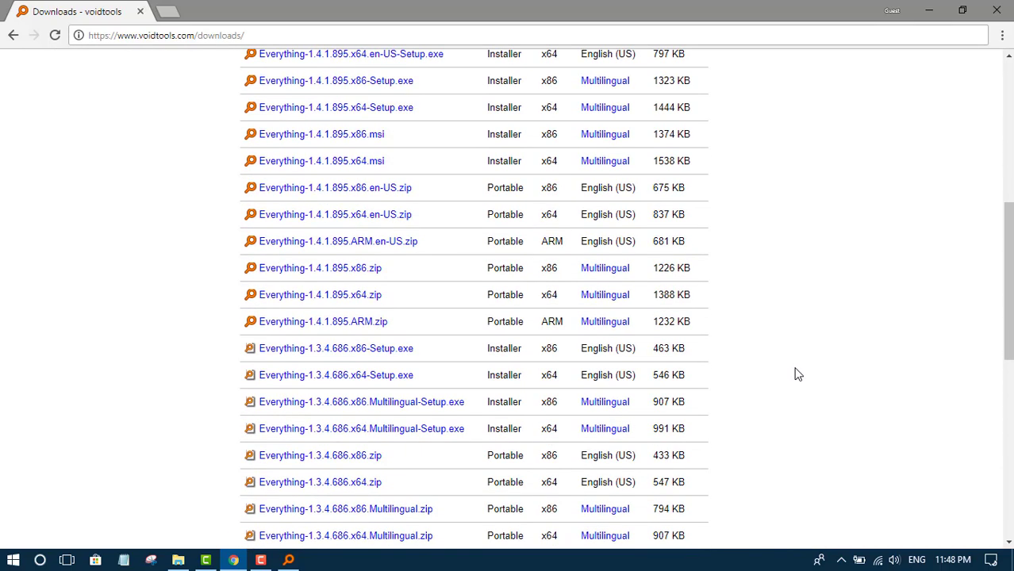
pyautogui.scroll(-6, 796, 373)
pyautogui.scroll(1, 797, 372)
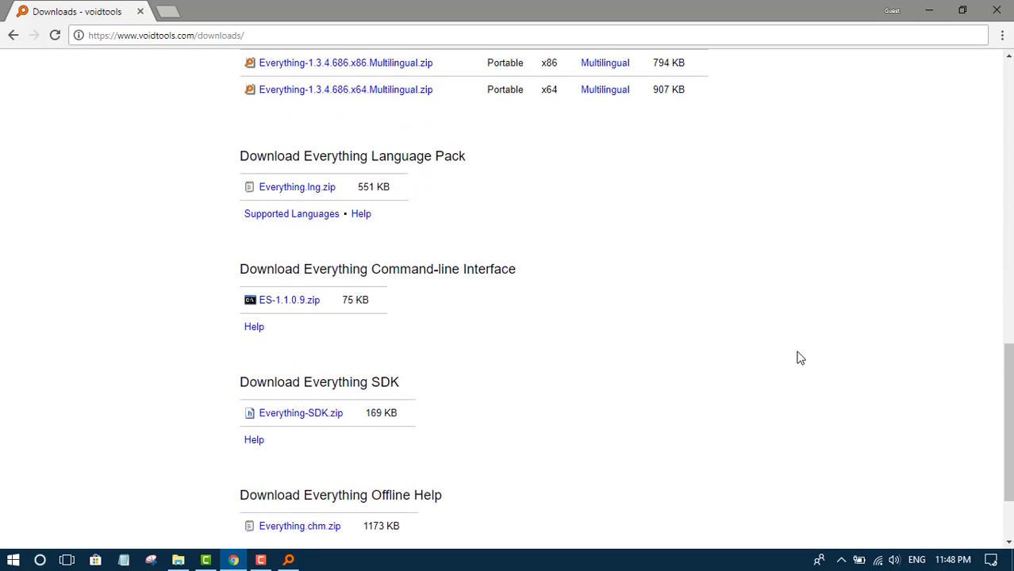